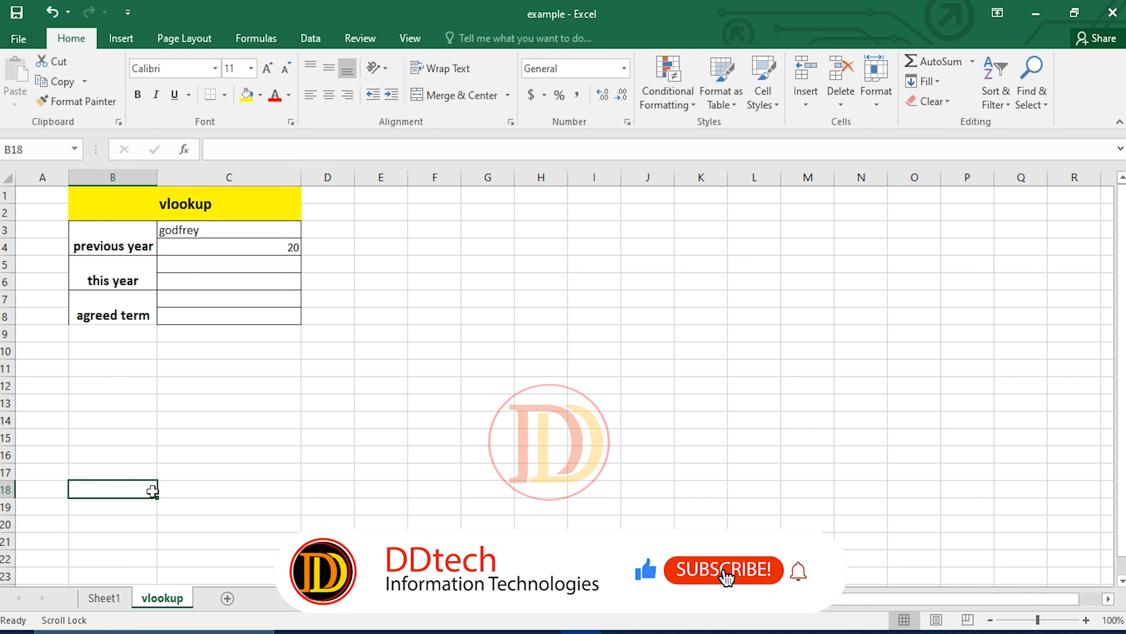
Examine the names and fees table in B4:H9 on Sheet1.
left_click(206, 394)
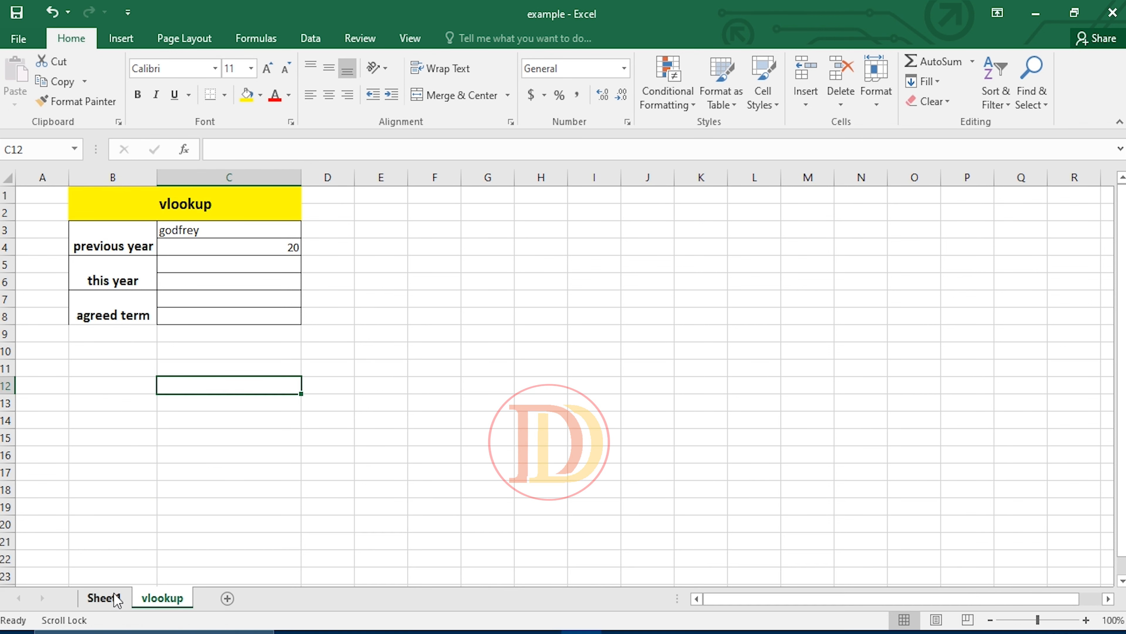
left_click(116, 598)
left_click_drag(93, 272, 472, 367)
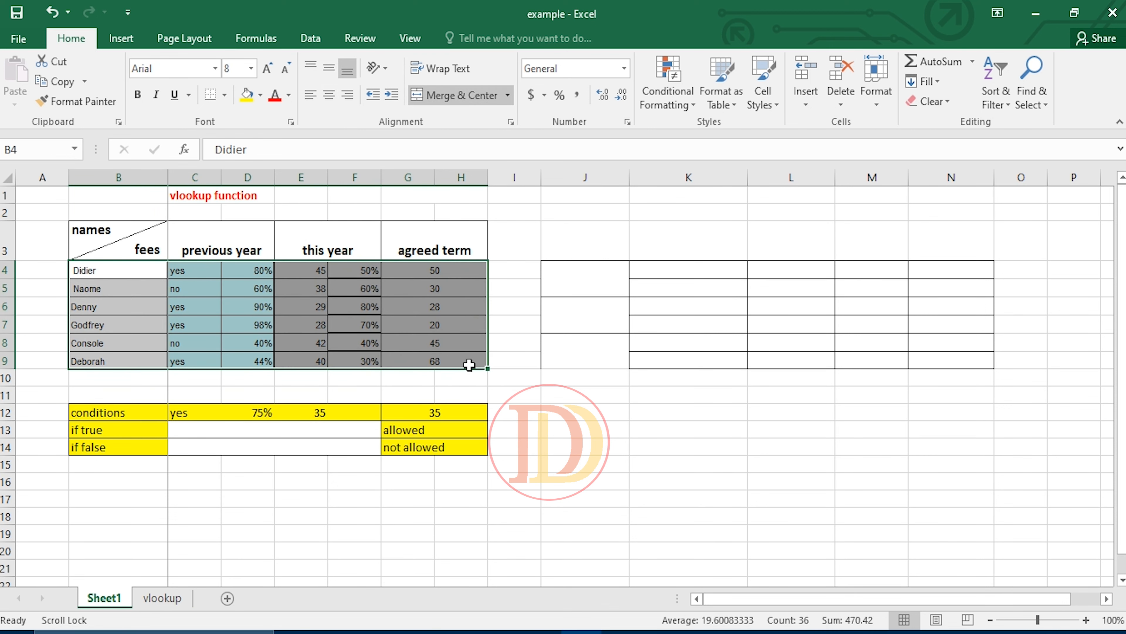
left_click(471, 367)
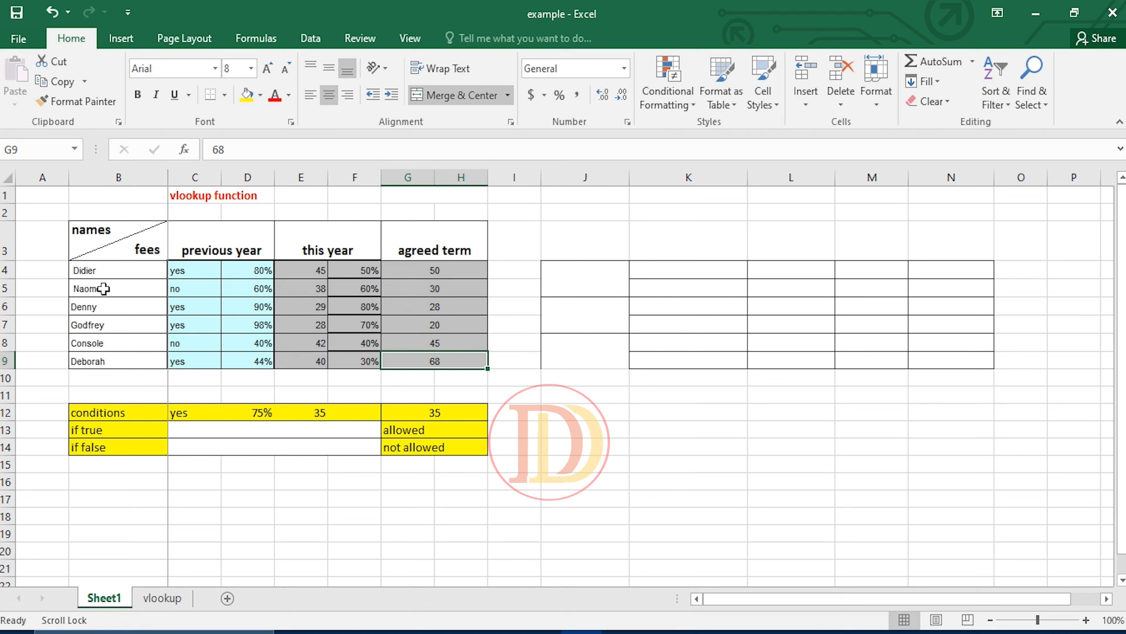
On the vlookup sheet, change the lookup name in C3 to the one in Sheet1 cell B6 and check the formula in C4.
left_click(162, 598)
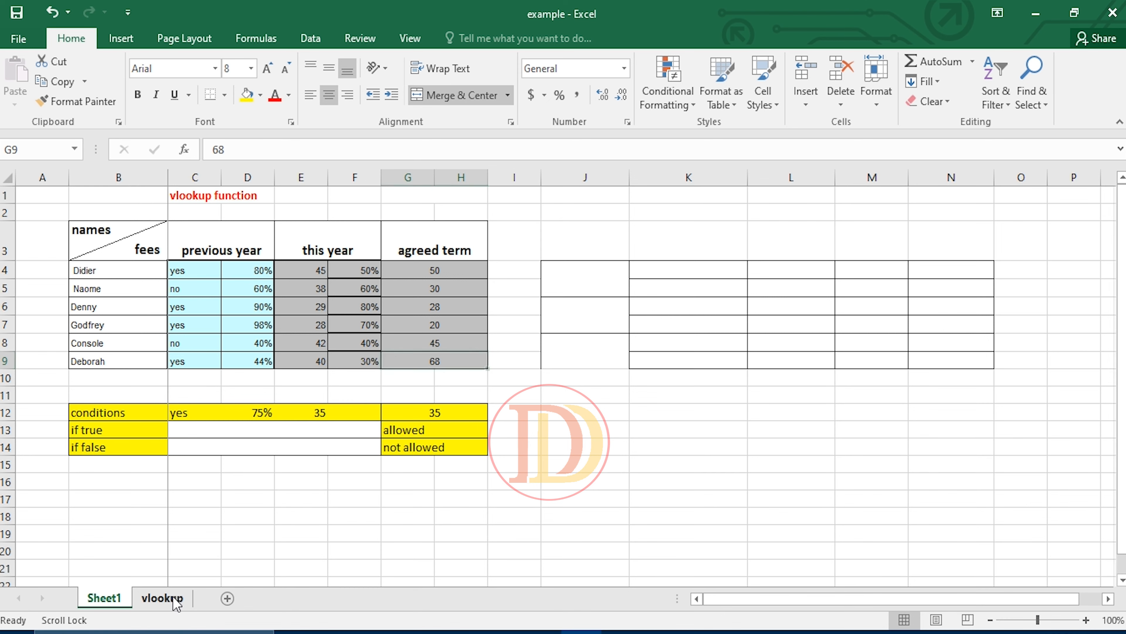
left_click(204, 231)
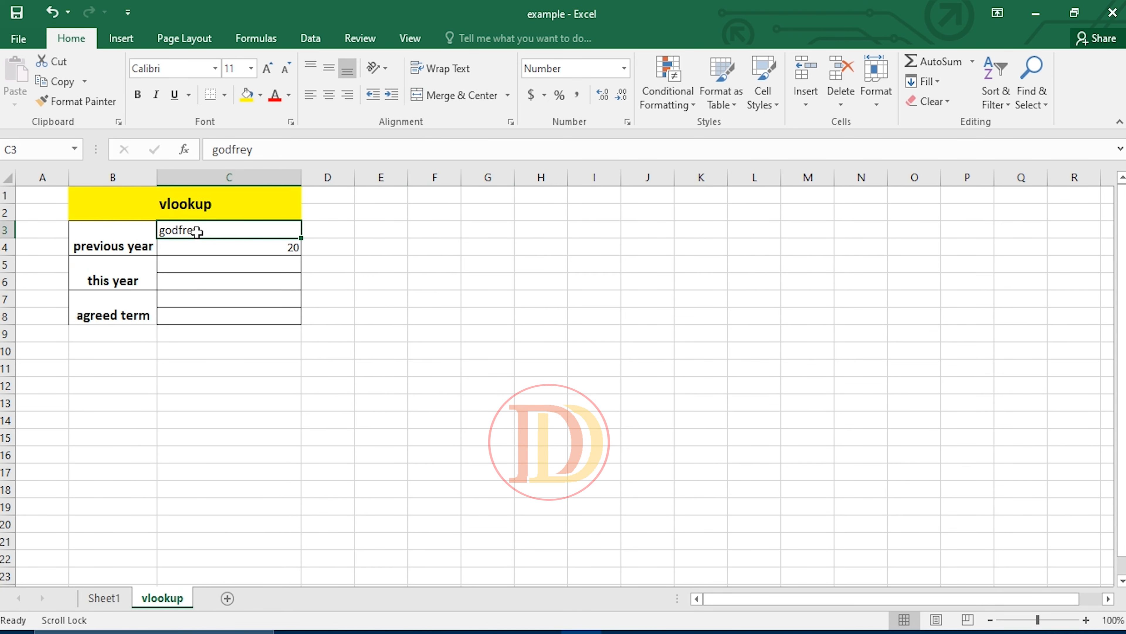
type("denny")
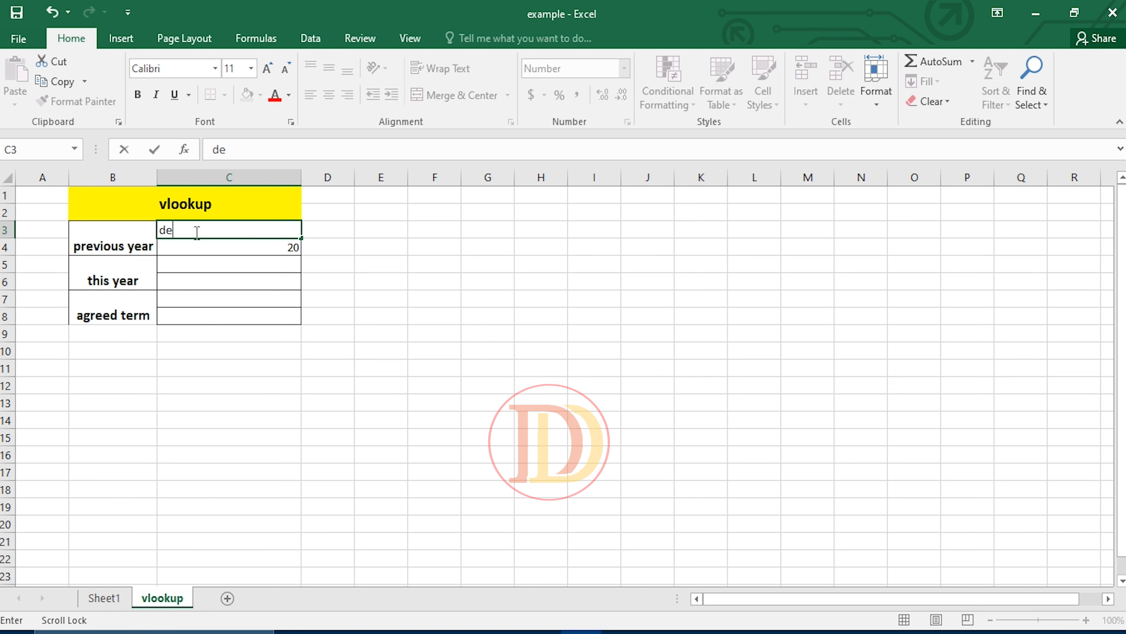
left_click(233, 260)
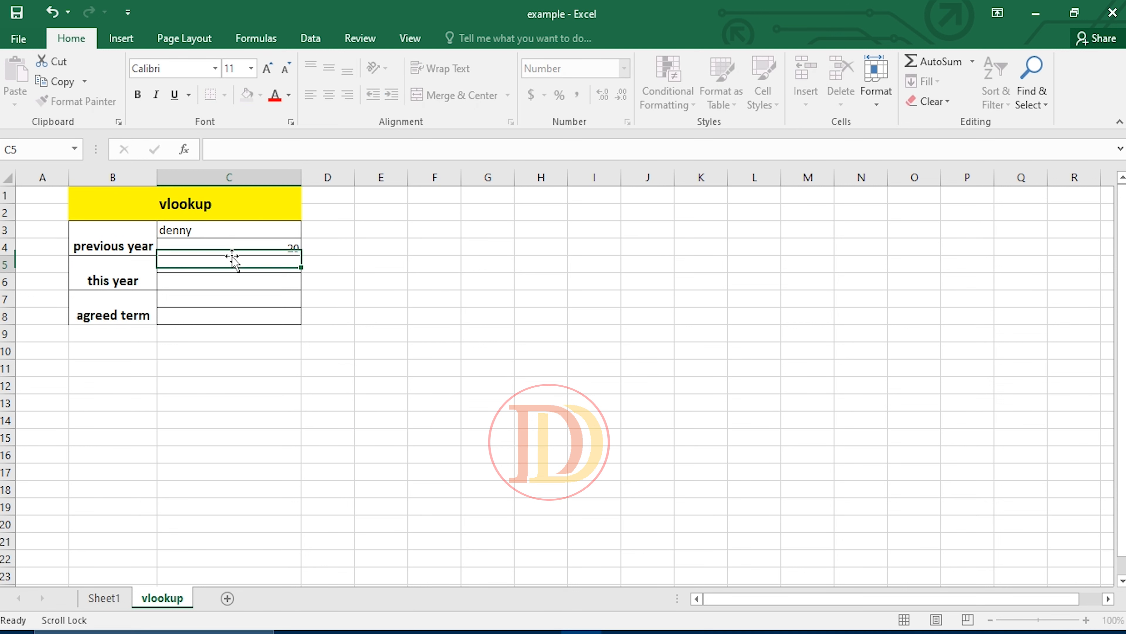
left_click(252, 248)
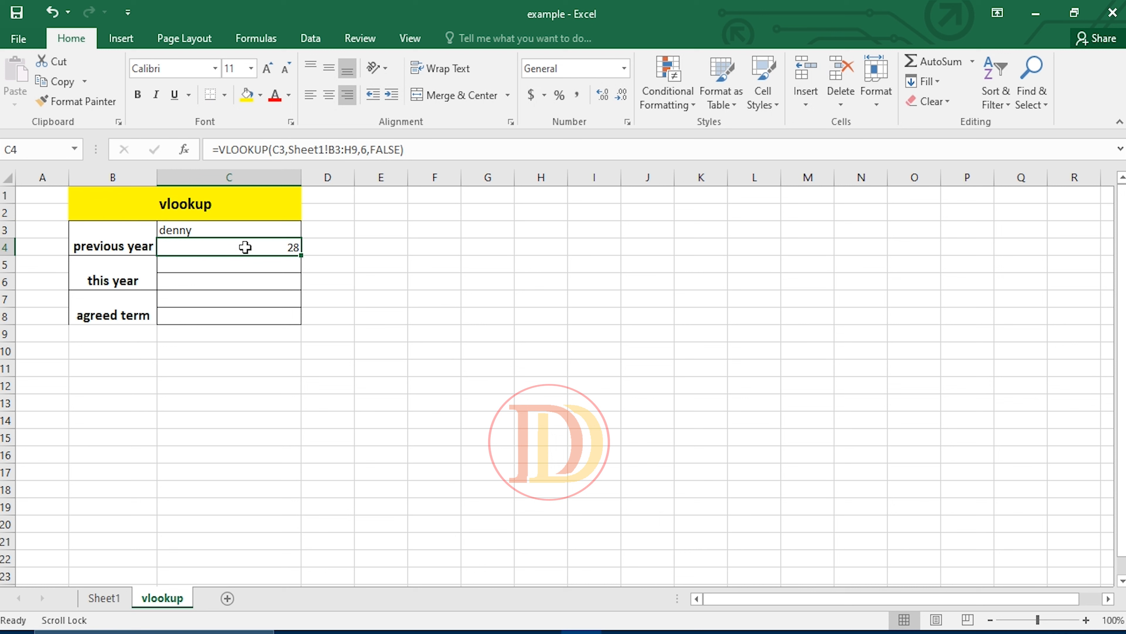
left_click(251, 271)
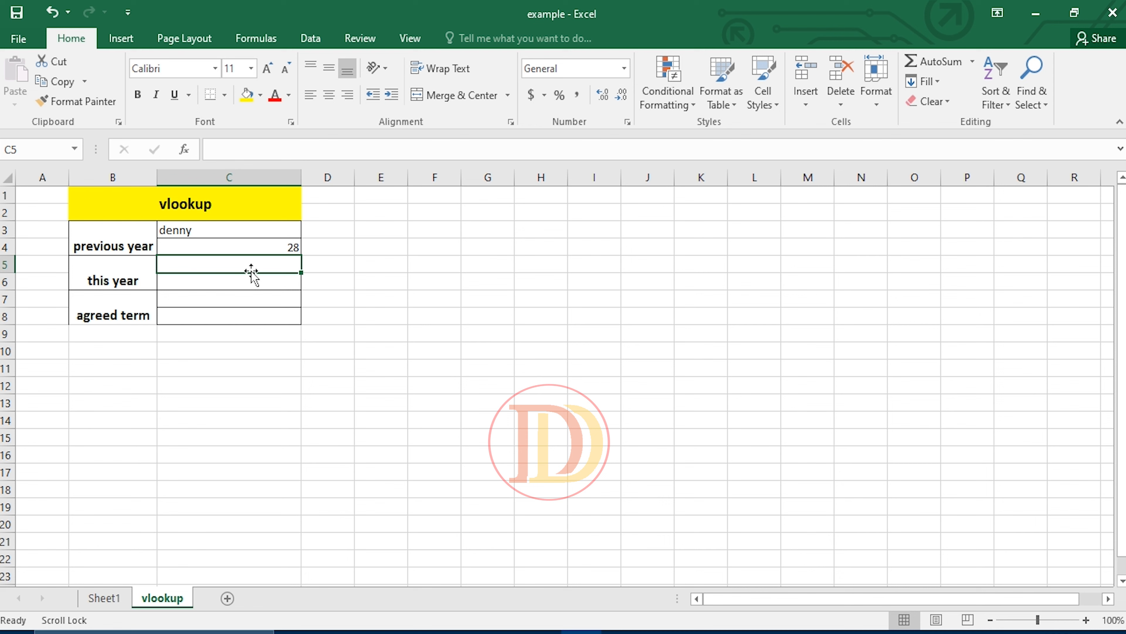
Examine the source table on Sheet1, going through the row 4 entries from column B to column G.
left_click(104, 599)
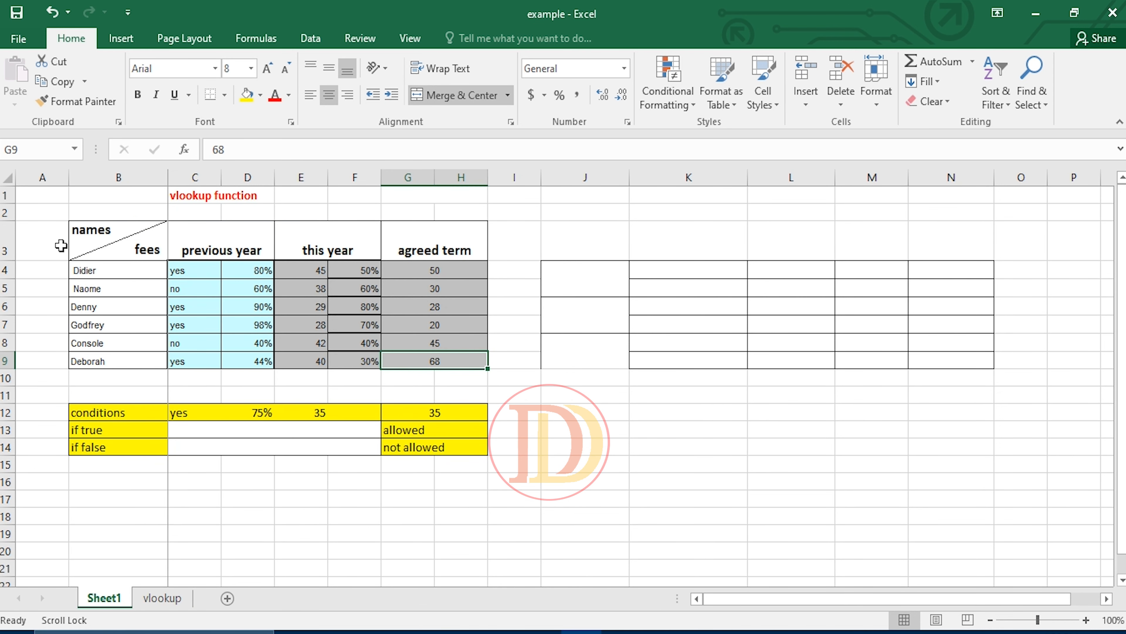
left_click_drag(87, 271, 469, 354)
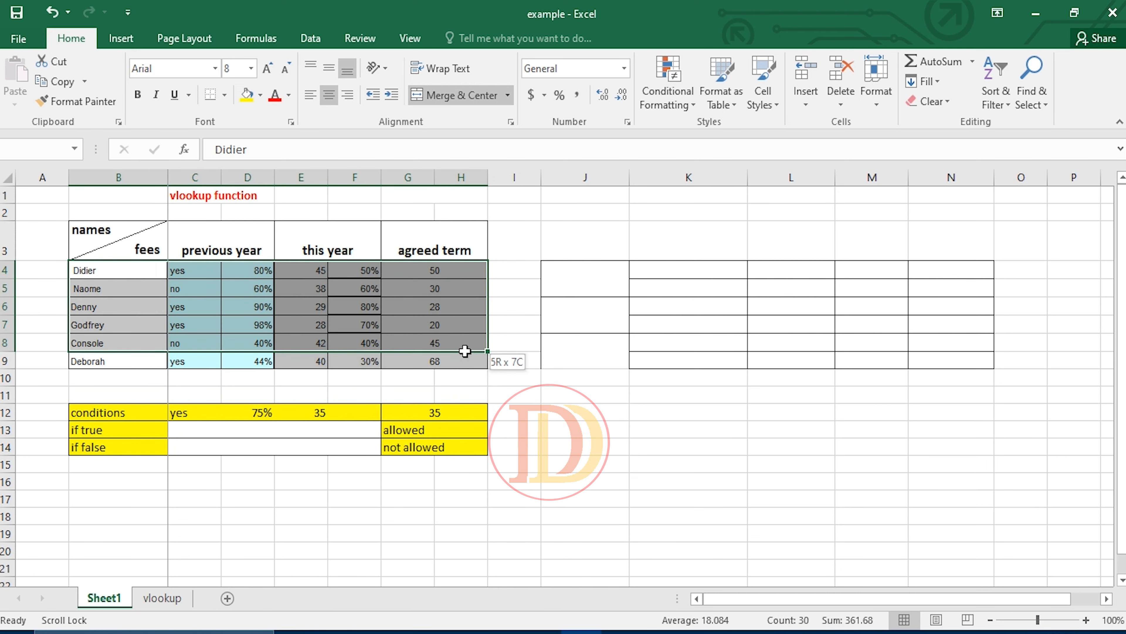
left_click(131, 306)
left_click(129, 270)
left_click(203, 276)
left_click(242, 271)
left_click(303, 270)
left_click(360, 275)
left_click(439, 275)
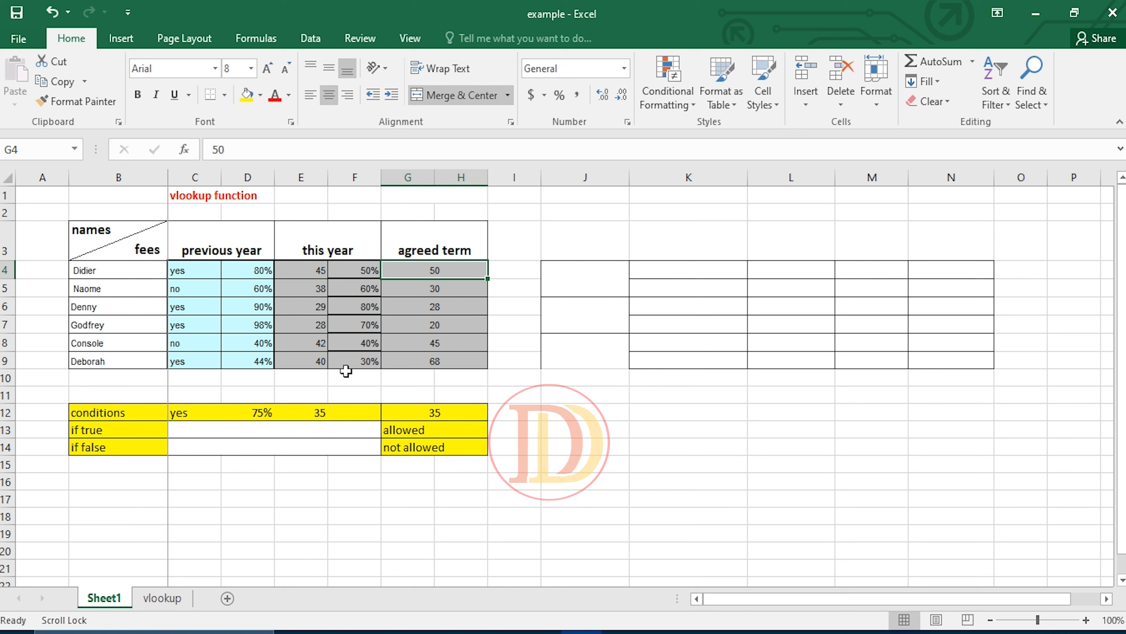
Start a VLOOKUP formula in C5 of the vlookup sheet with C3 as the lookup value.
left_click(162, 598)
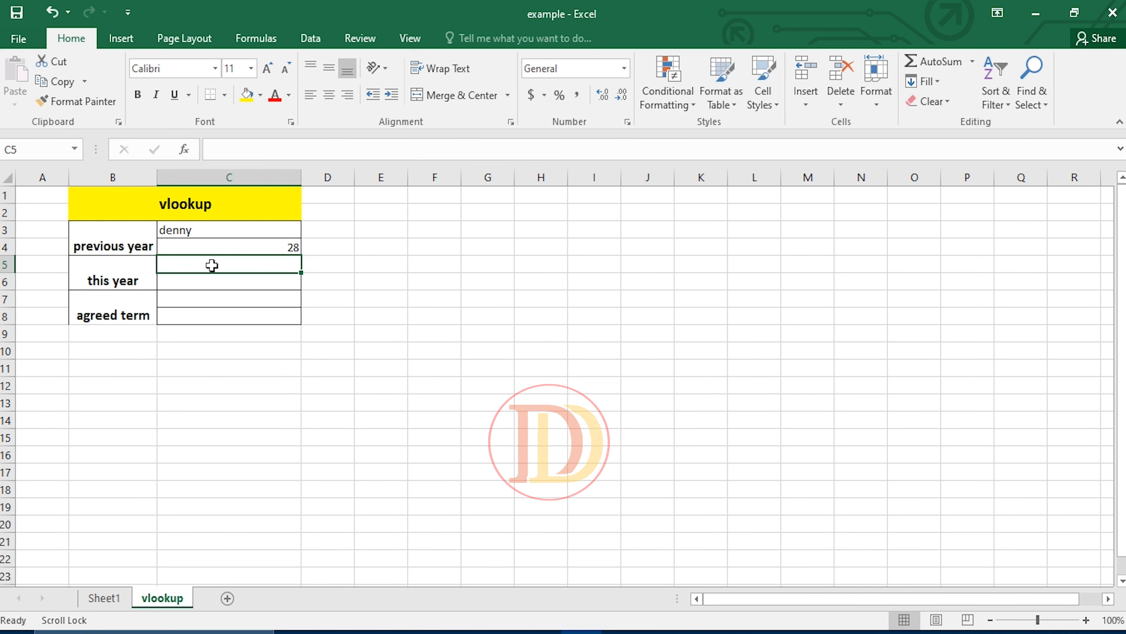
left_click(219, 229)
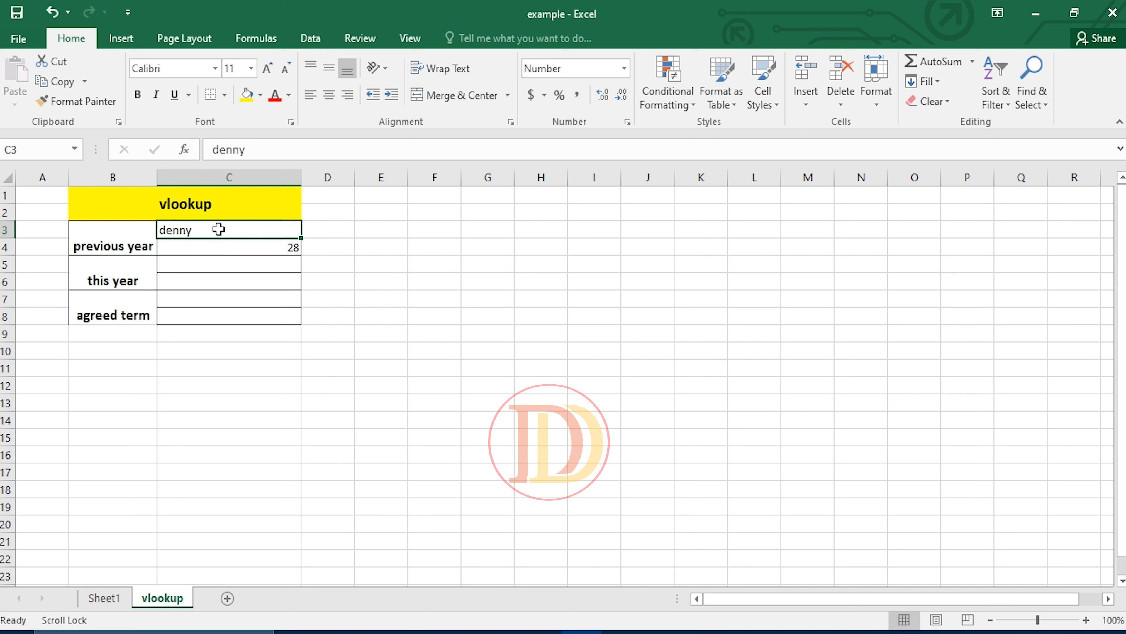
left_click(227, 266)
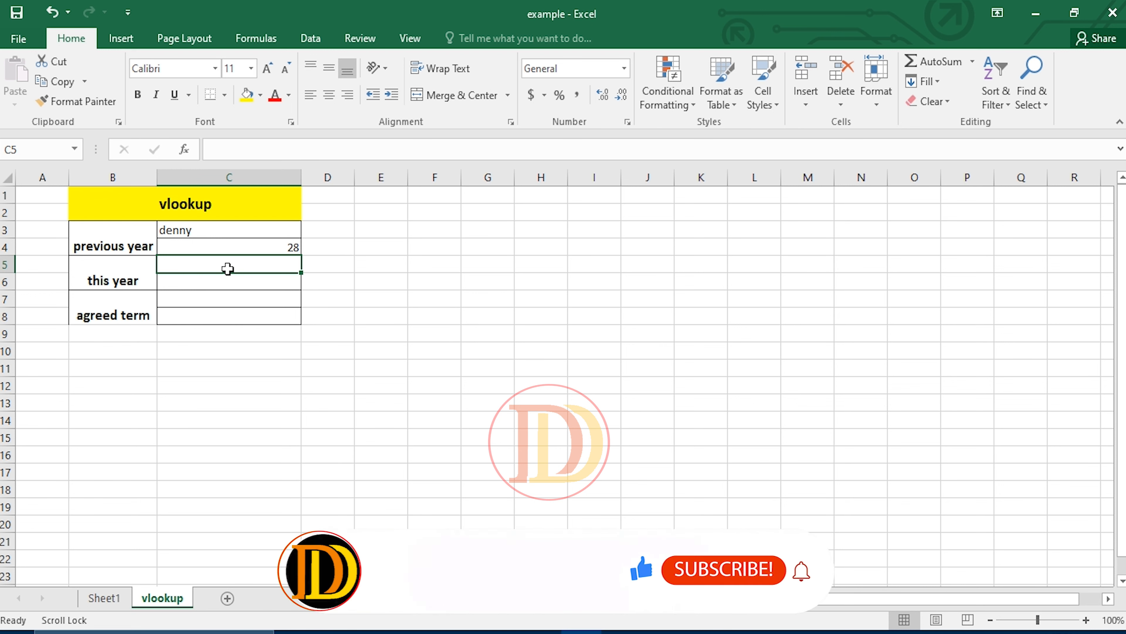
type("=")
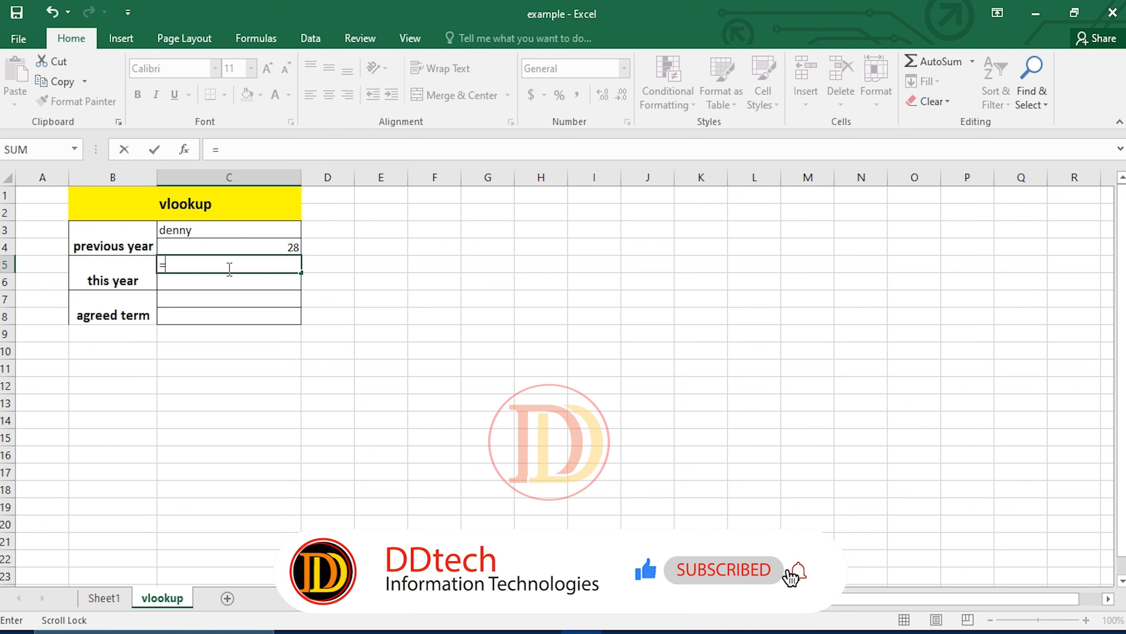
type("vlook")
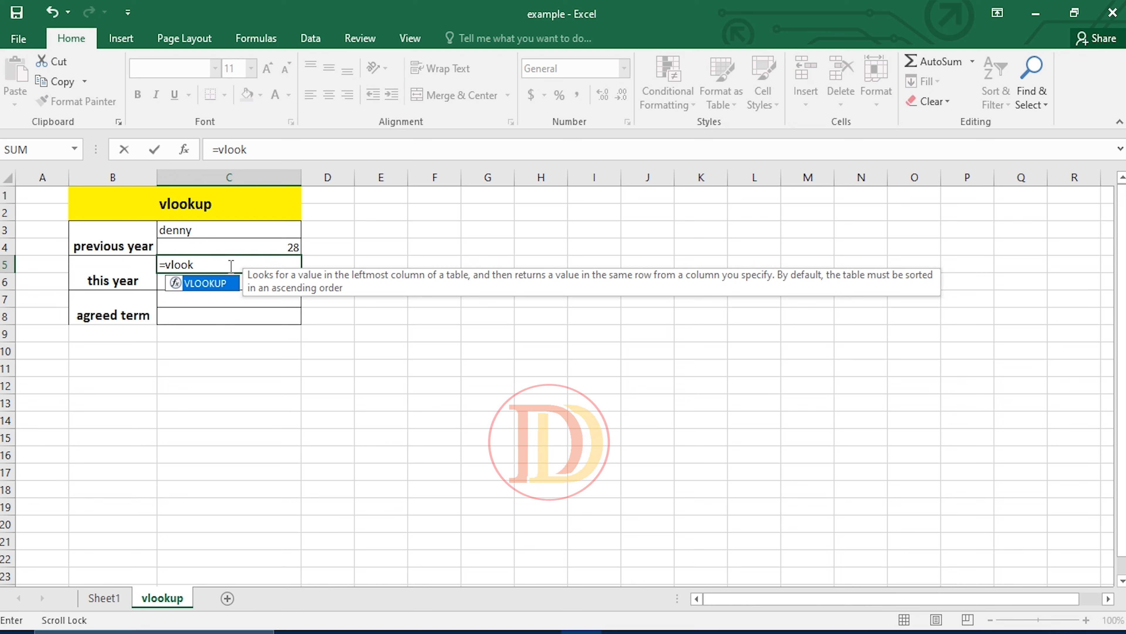
type("up(")
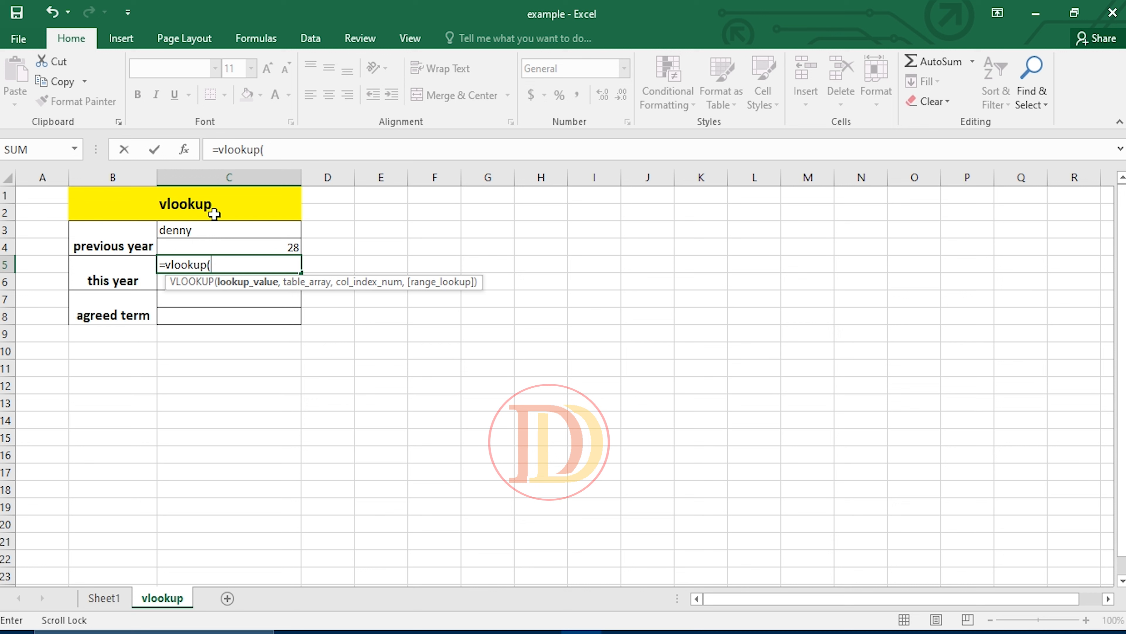
left_click(229, 230)
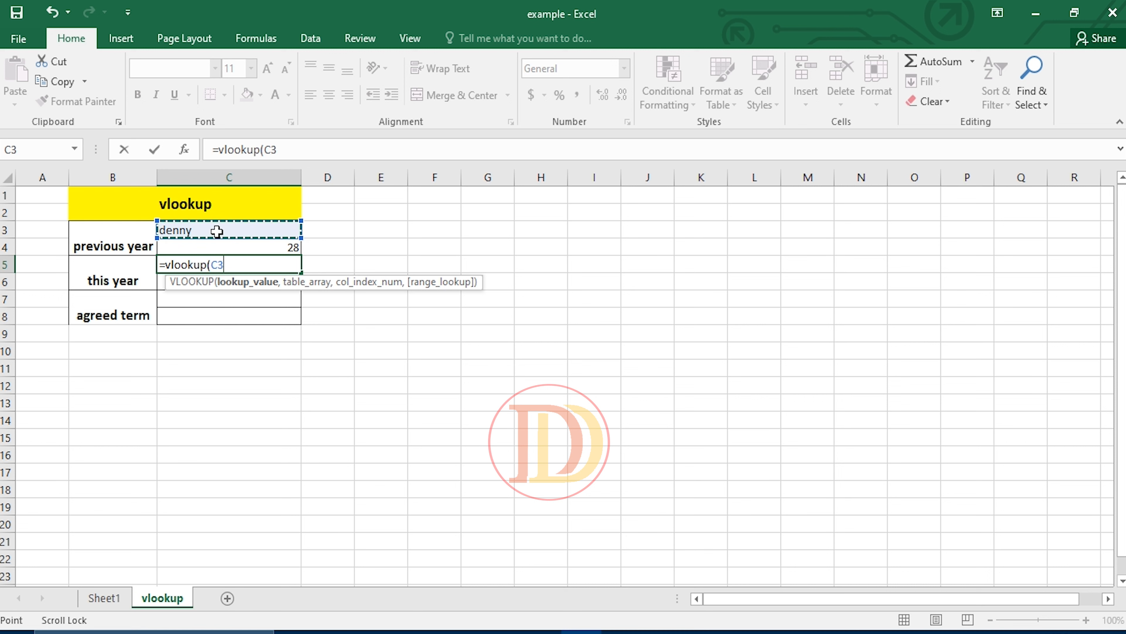
type(",")
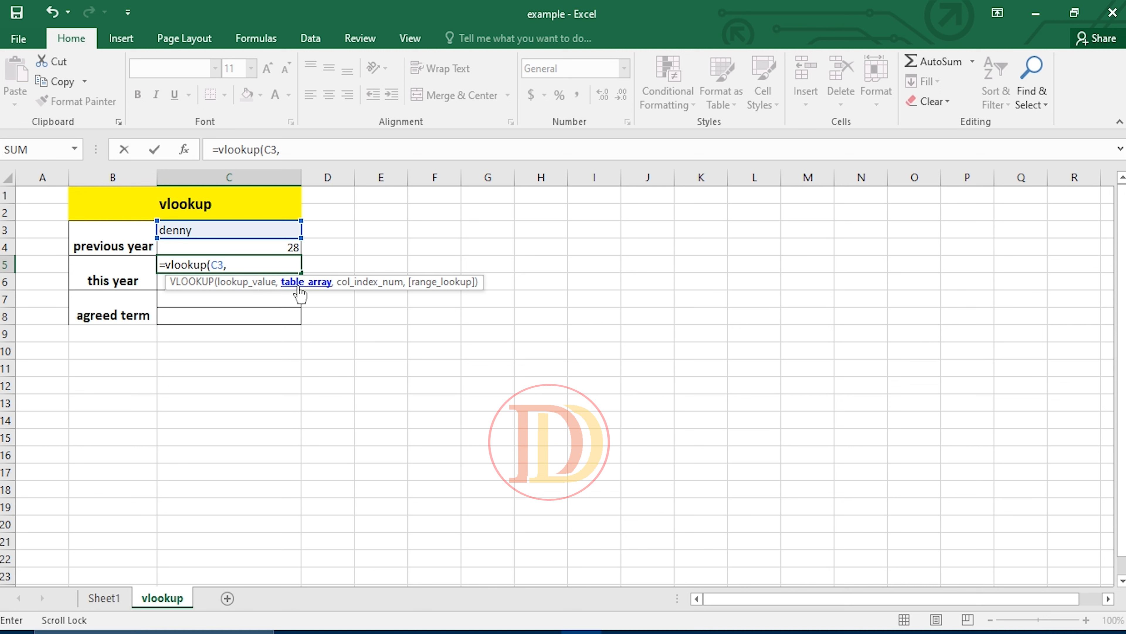
Add Sheet1's range B4:H9 as the table array and make its reference absolute, $B$4:$H$9.
left_click(102, 600)
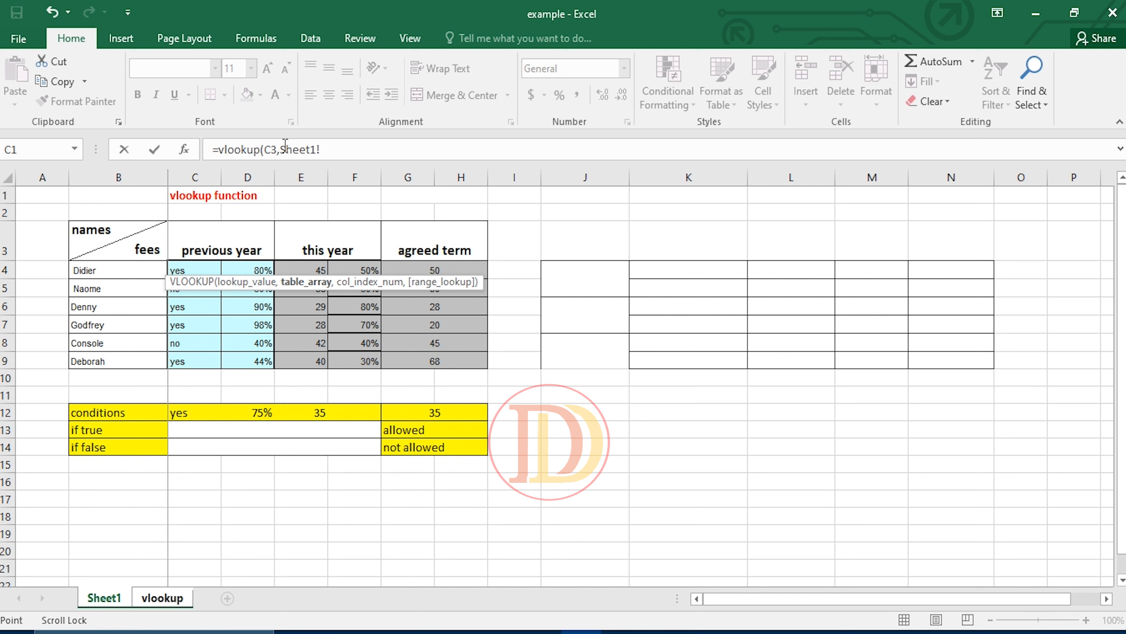
left_click_drag(281, 149, 325, 149)
left_click(325, 149)
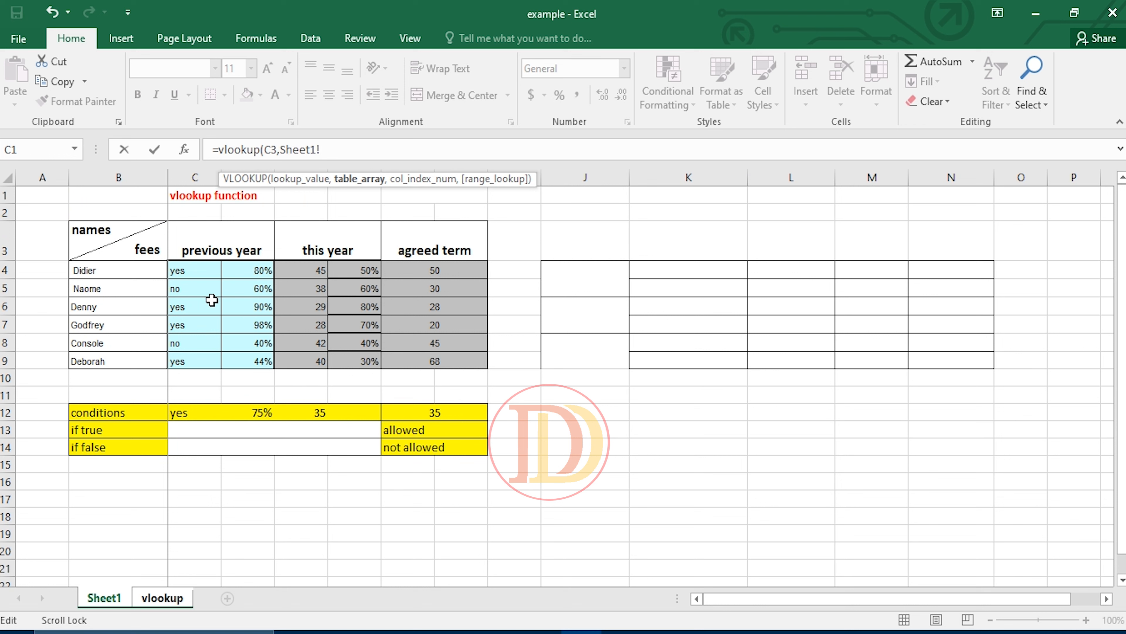
left_click_drag(100, 271, 449, 359)
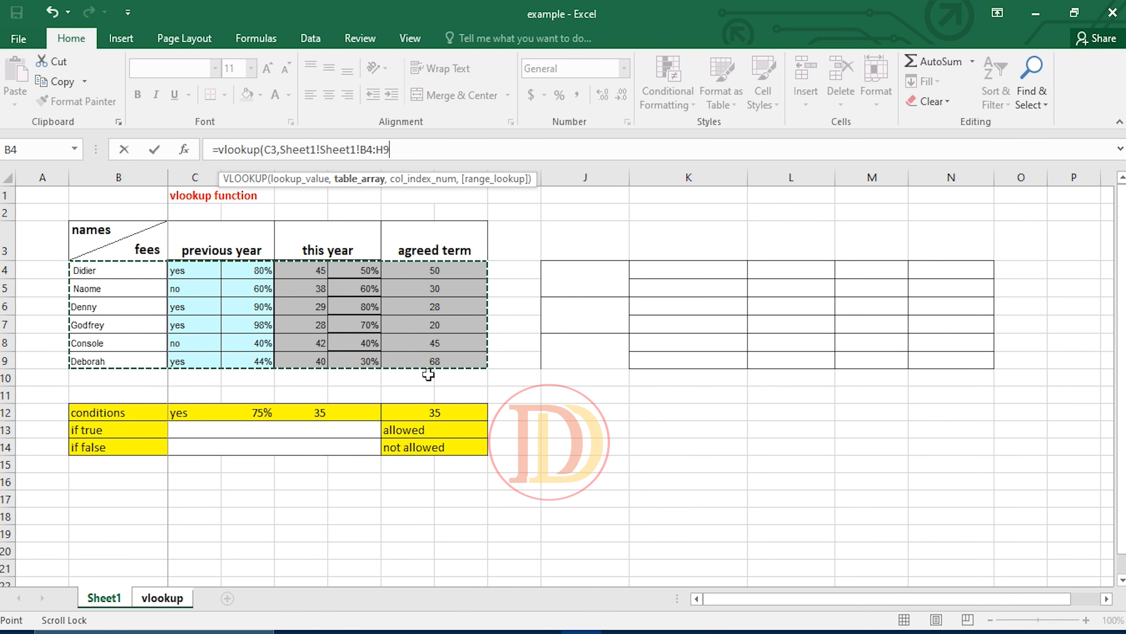
key("F4")
Make the lookup value reference absolute, $C$3, and add a comma after the table array for the column index argument.
left_click(272, 150)
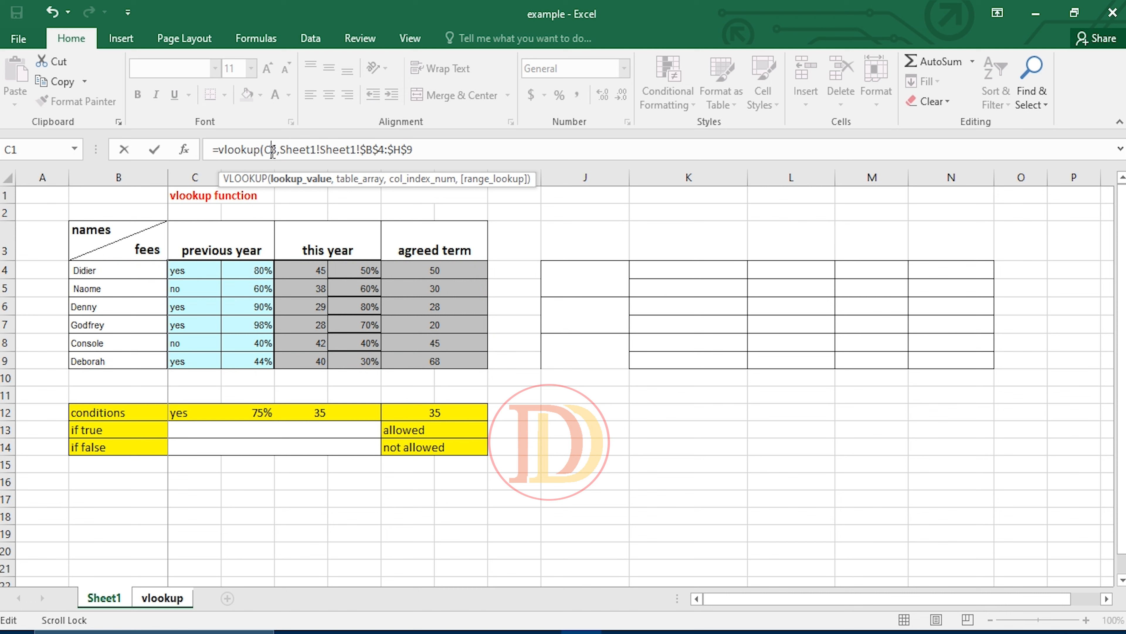
key("F4")
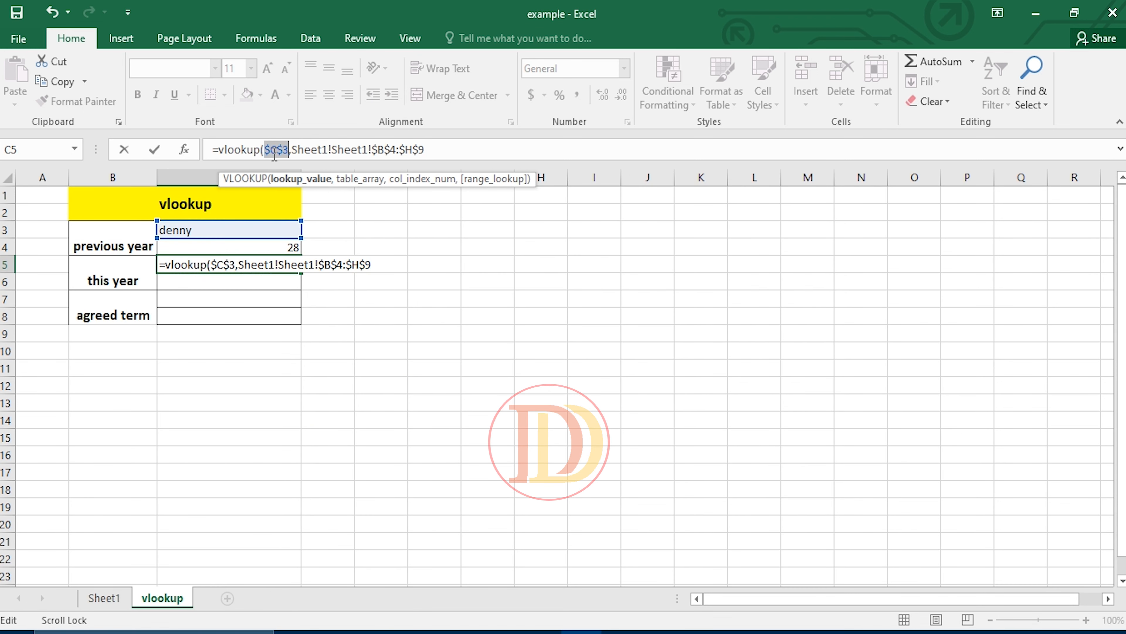
left_click(442, 150)
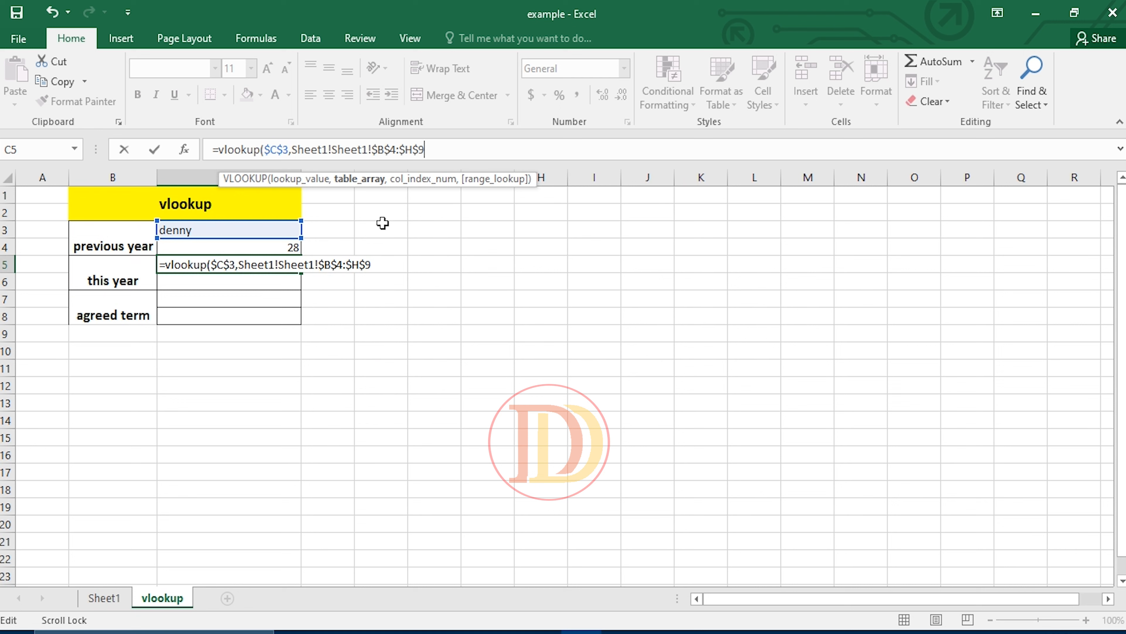
type(",")
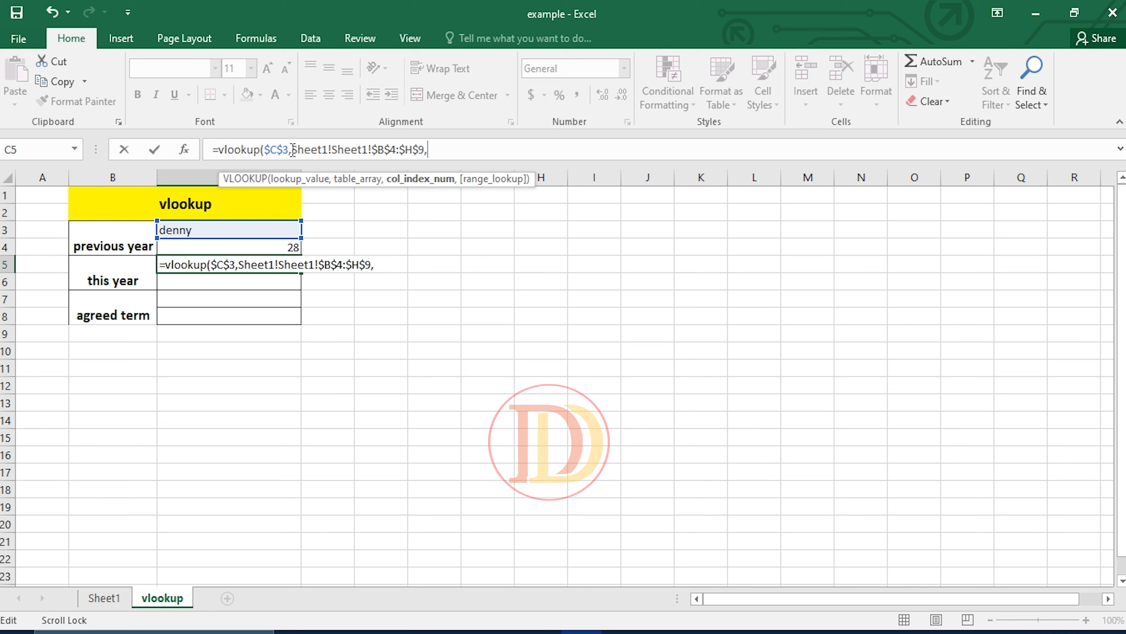
Remove the duplicated Sheet1! prefix from the table array so it reads Sheet1!$B$4:$H$9.
left_click(332, 149)
key("BackSpace")
key("BackSpace")
key("BackSpace")
key("BackSpace")
key("BackSpace")
key("BackSpace")
key("BackSpace")
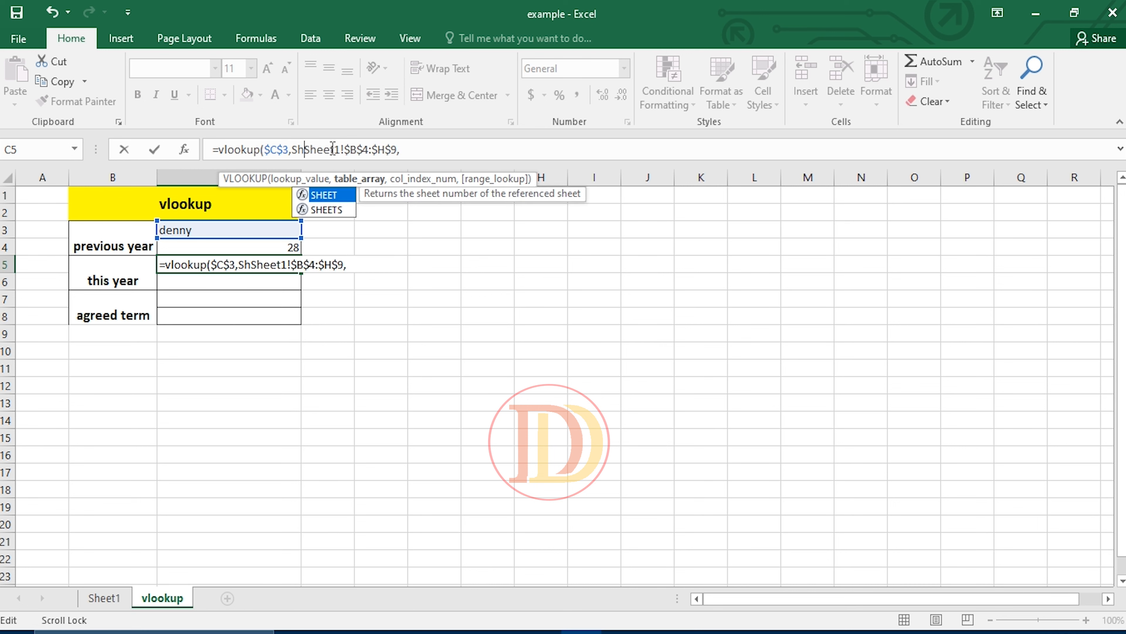
left_click(402, 151)
left_click(360, 150)
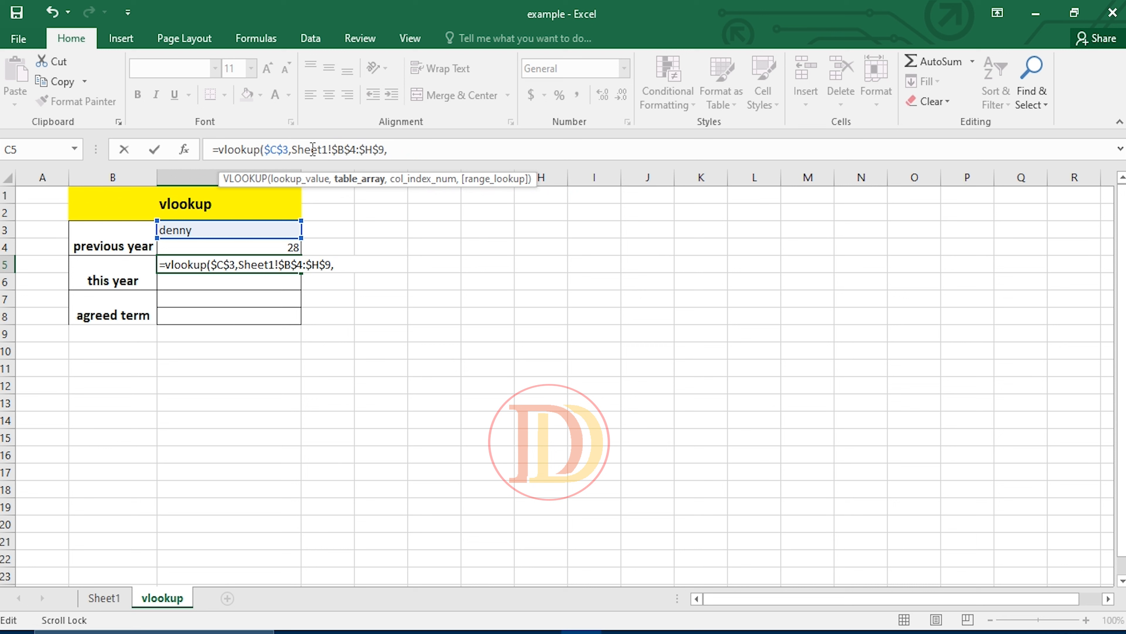
left_click(395, 151)
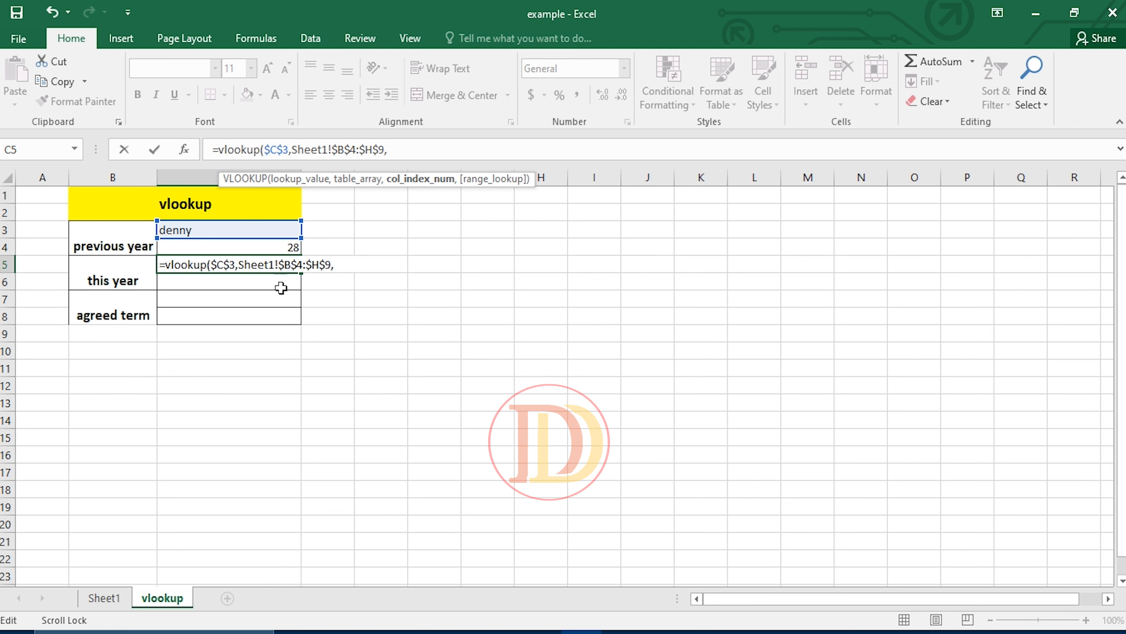
Enter Sheet1!5 as the formula's column index argument, followed by a comma.
left_click(106, 597)
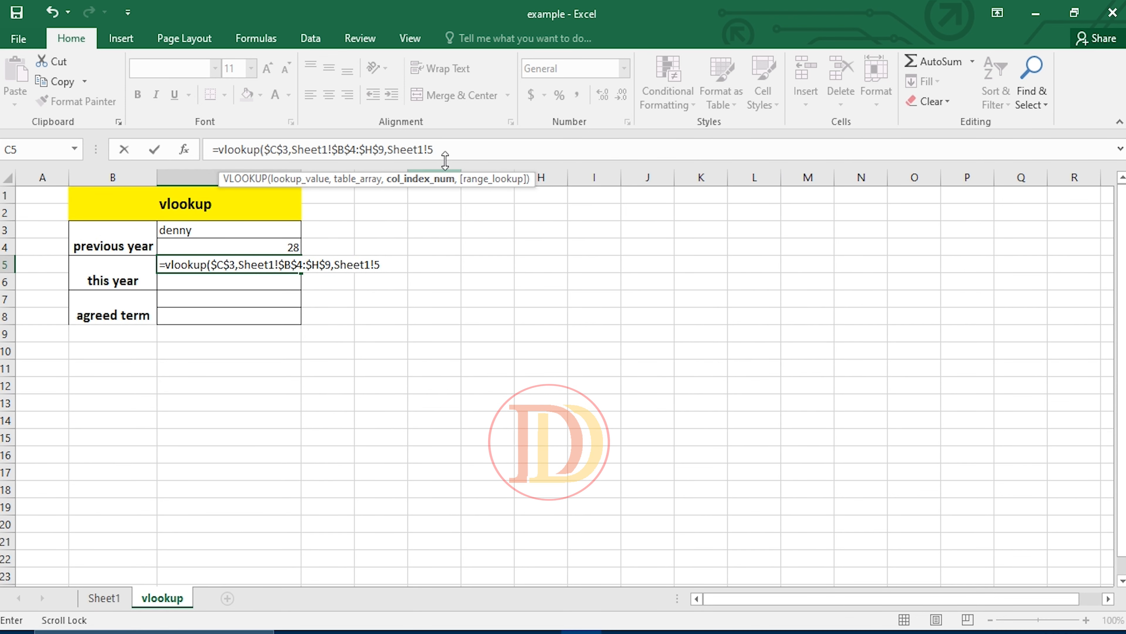
left_click(448, 152)
type(",")
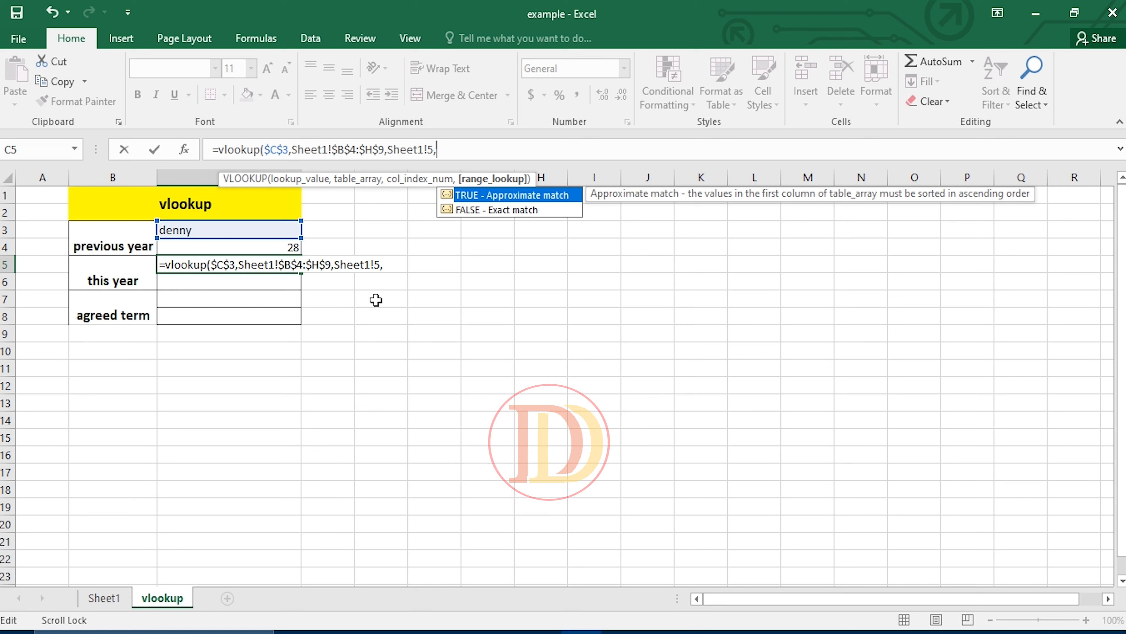
Set the range lookup to FALSE for an exact match, close the parenthesis and try to commit the C5 formula.
type("false")
double_click(512, 210)
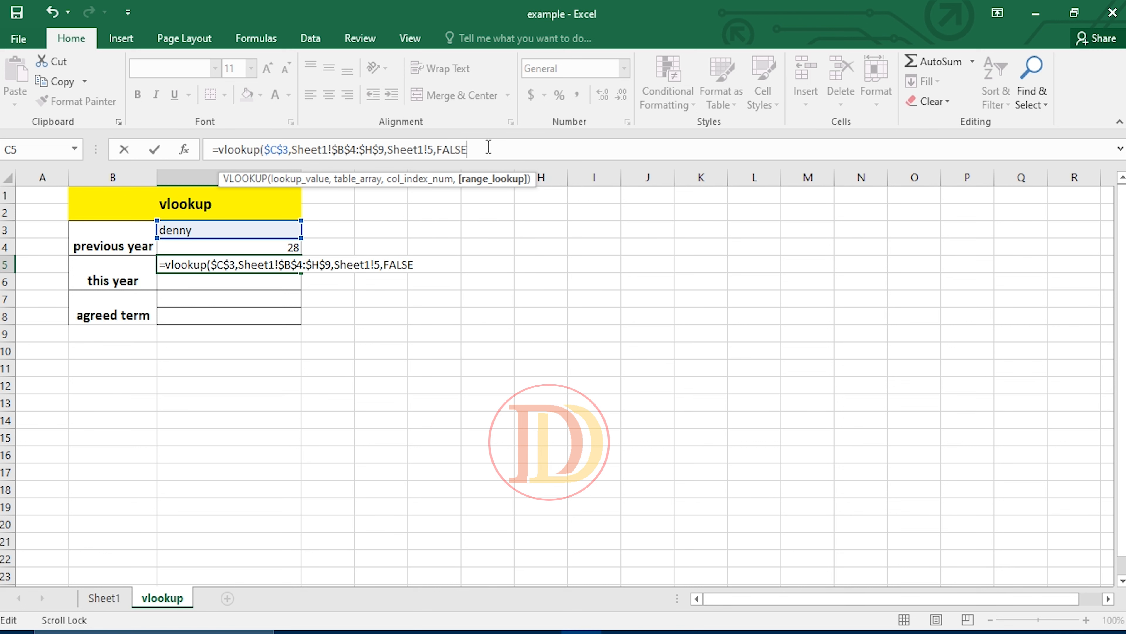
type(")")
key("Return")
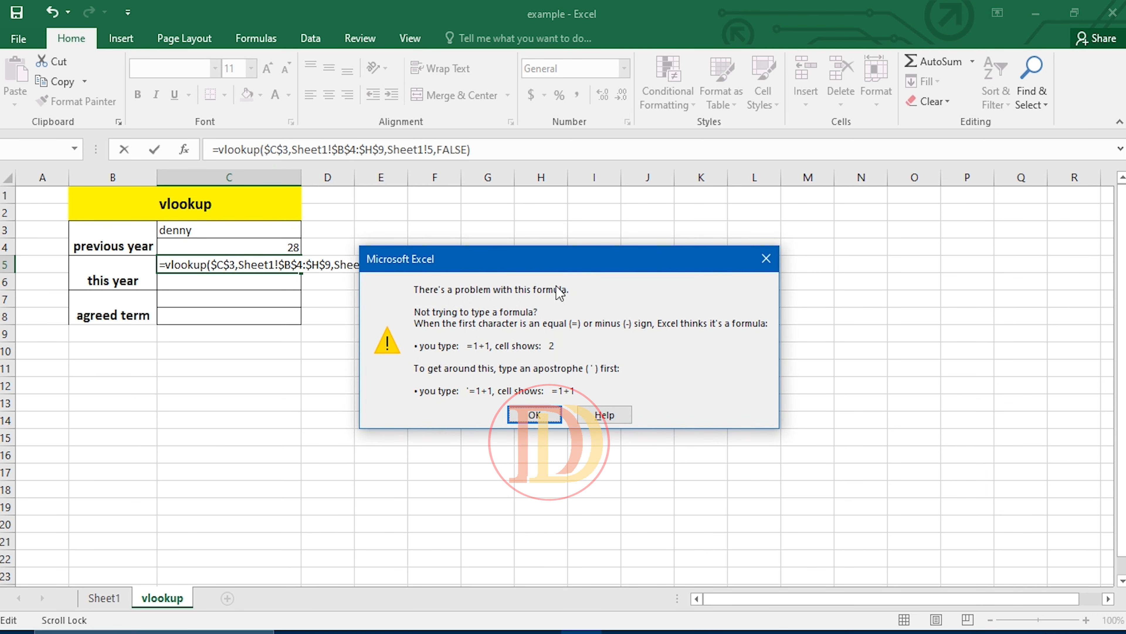
left_click(532, 415)
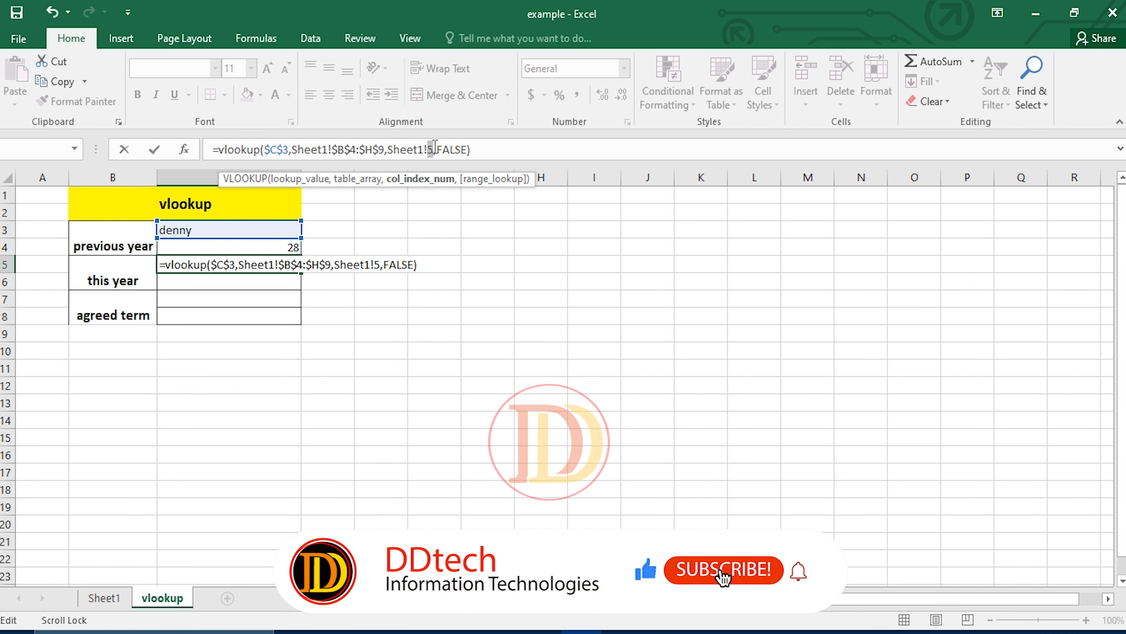
Correct the C5 formula's column index argument to 5, commit it and format the cell as a percentage.
left_click_drag(391, 149, 433, 151)
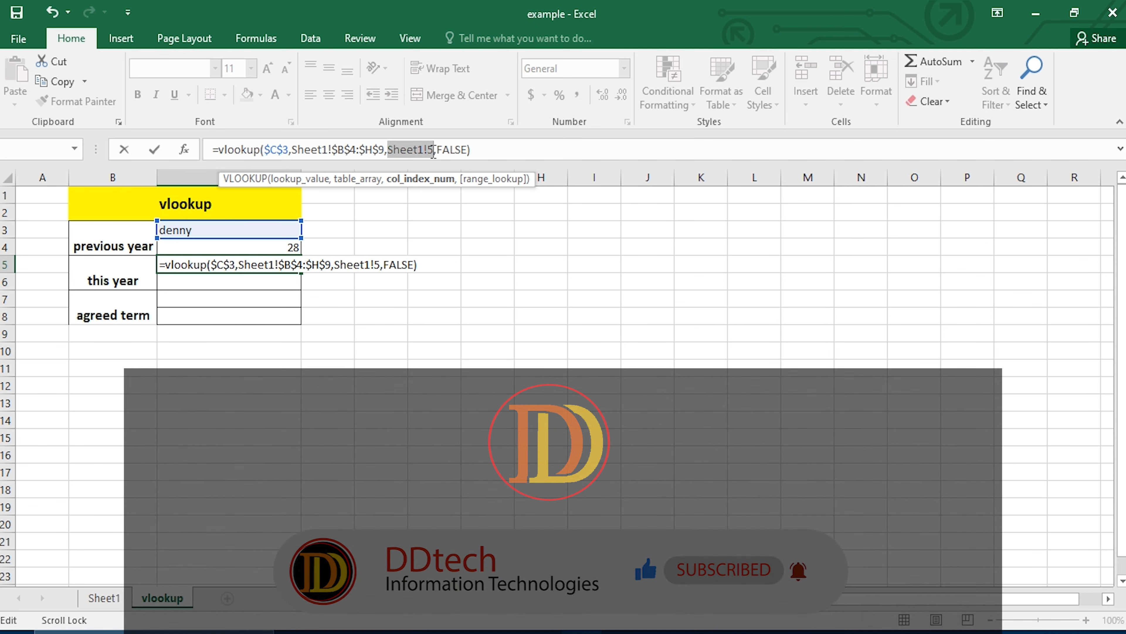
type("5")
left_click(438, 152)
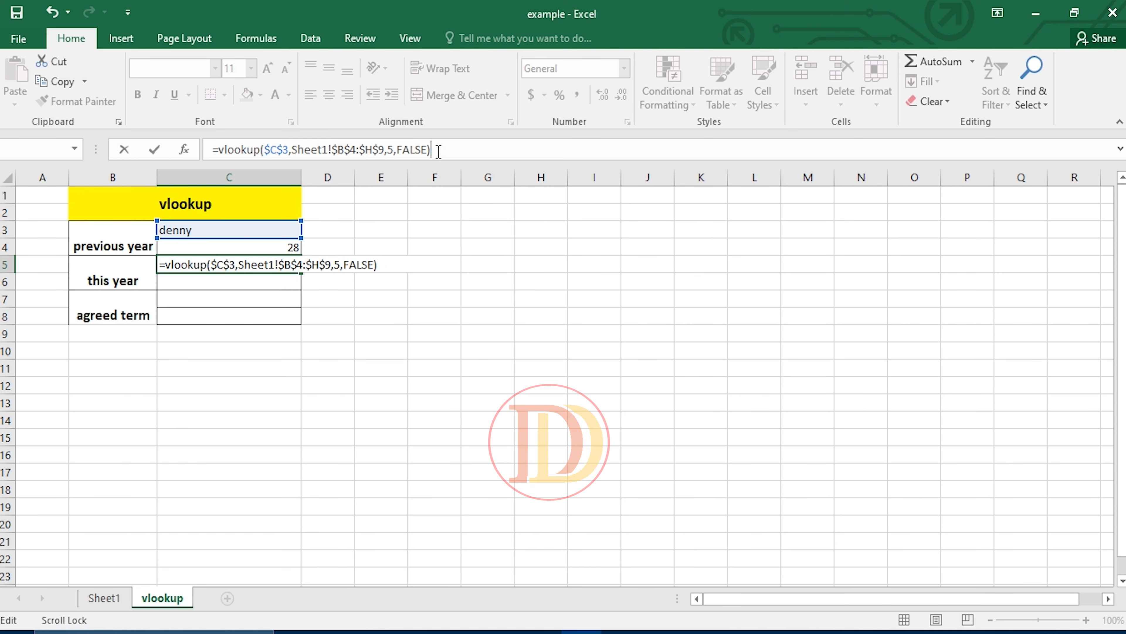
key("Return")
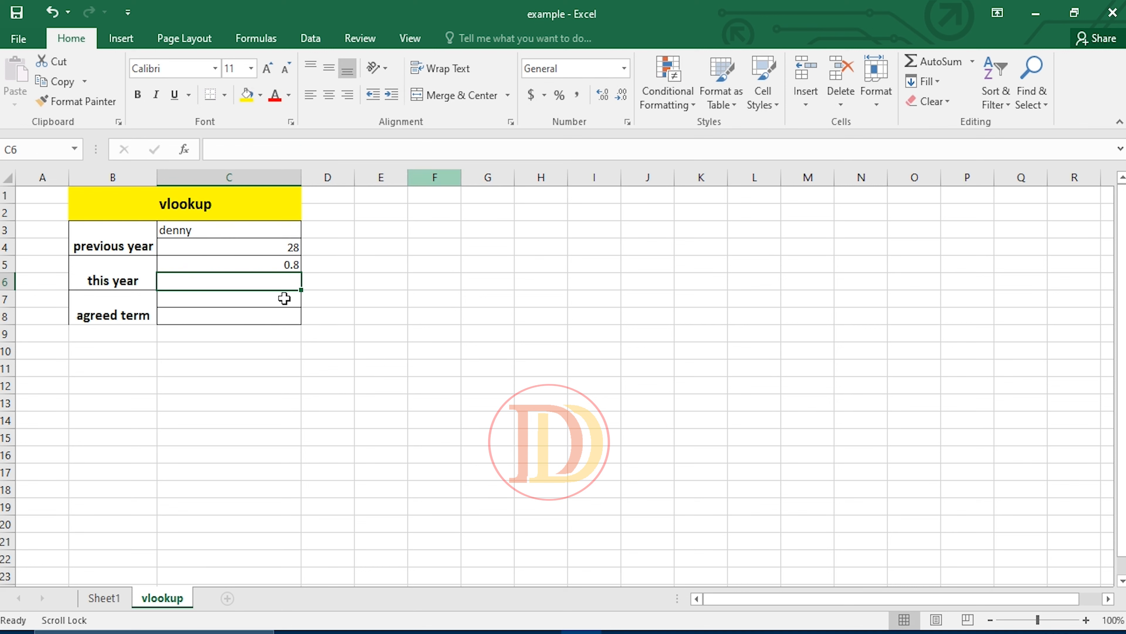
left_click(277, 265)
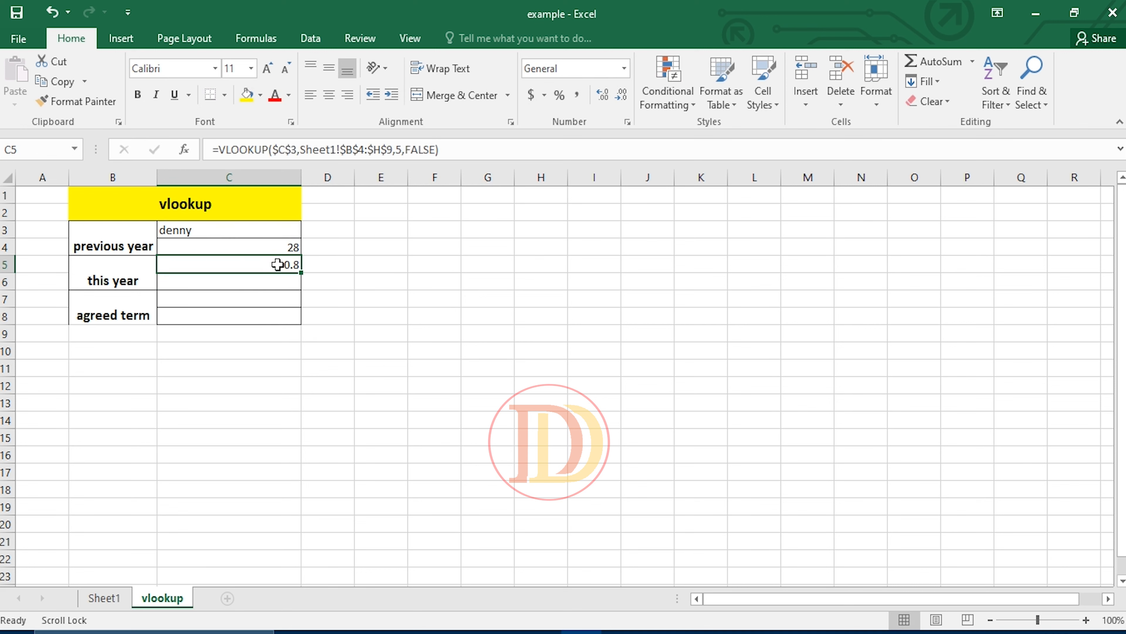
left_click(555, 99)
Test the lookups by entering the name from Sheet1 cell B5 in lowercase in C3, and check the C4 and C5 formulas.
left_click(250, 227)
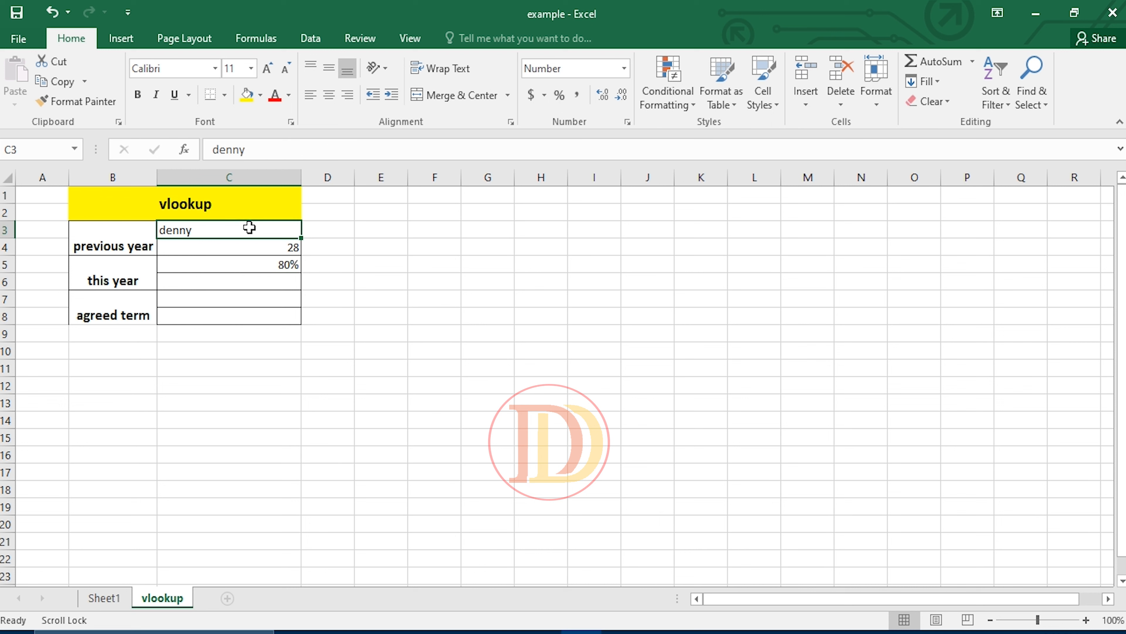
type("naome")
key("Return")
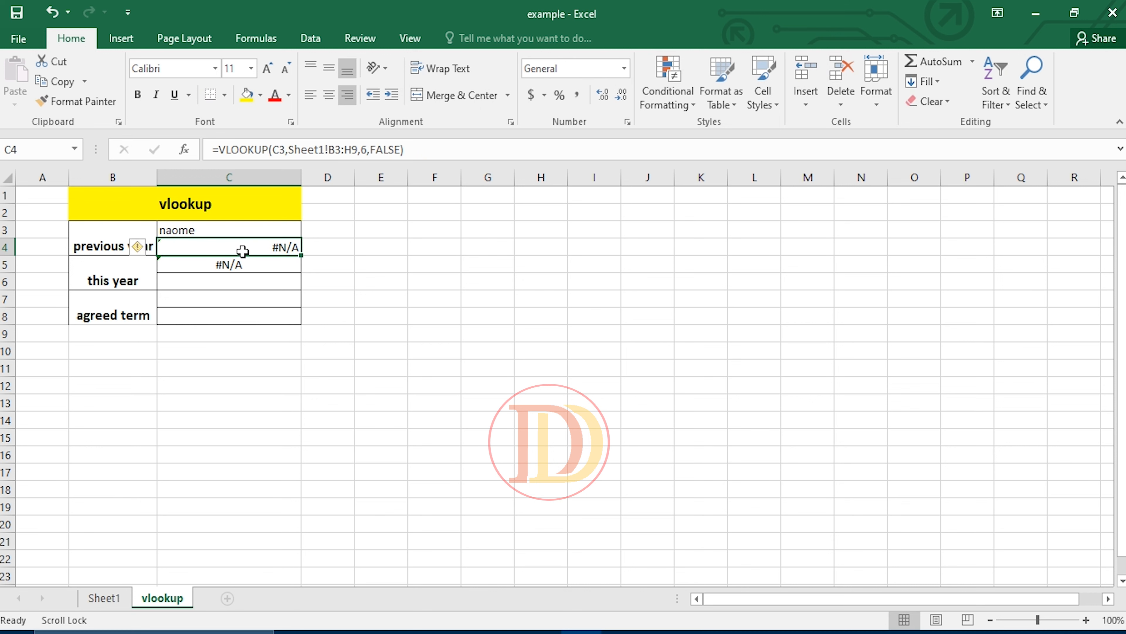
left_click(249, 268)
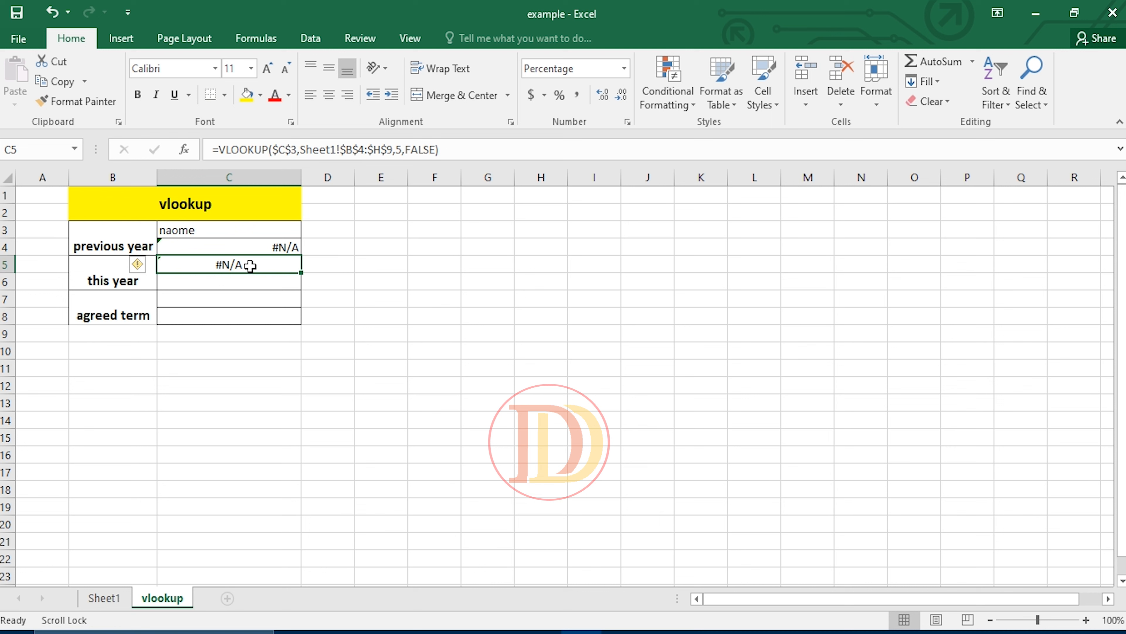
left_click(250, 244)
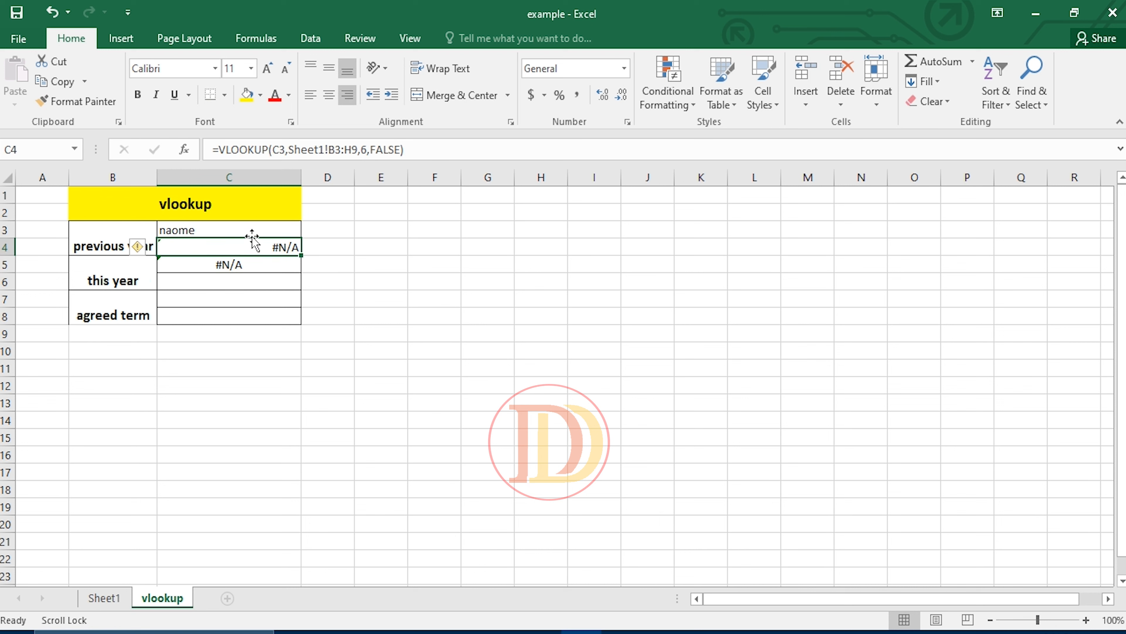
Check the names listed on Sheet1 and replace the lookup name in C3 with the one from Sheet1 cell B8.
left_click(184, 230)
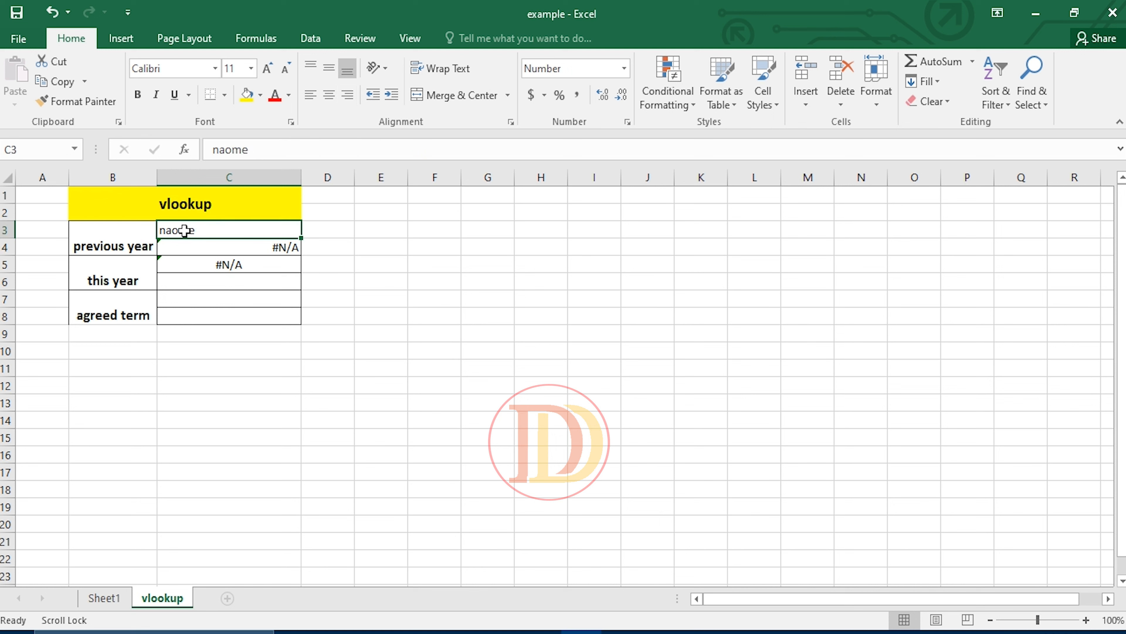
left_click(104, 596)
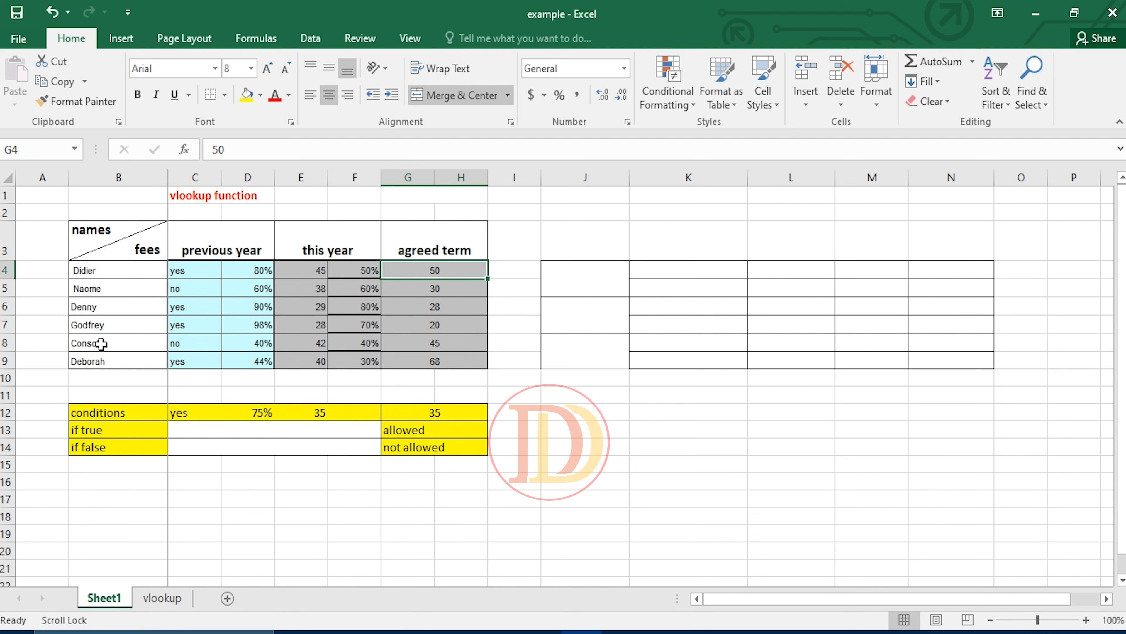
left_click(162, 598)
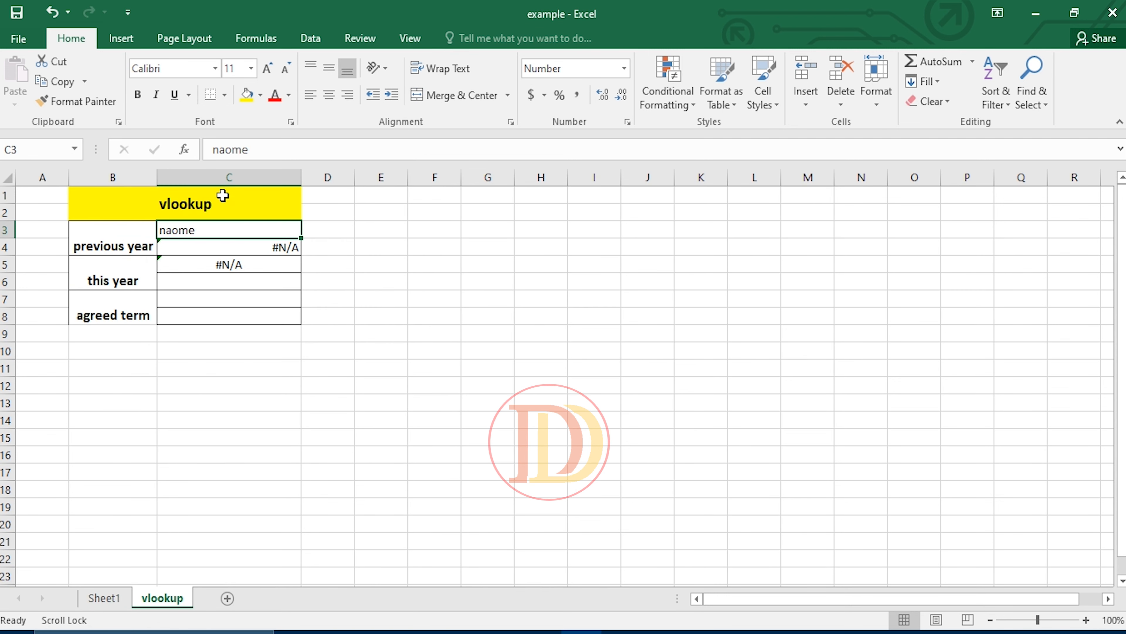
key("Delete")
type("Co")
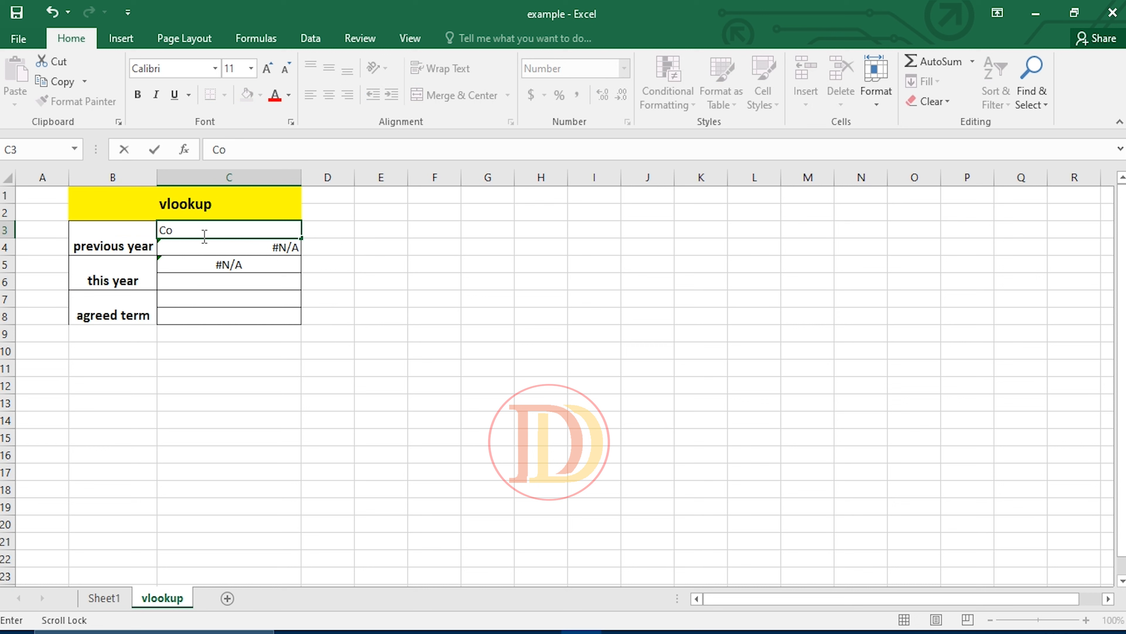
type("nsloe")
key("BackSpace")
key("BackSpace")
key("BackSpace")
type("ole")
key("Return")
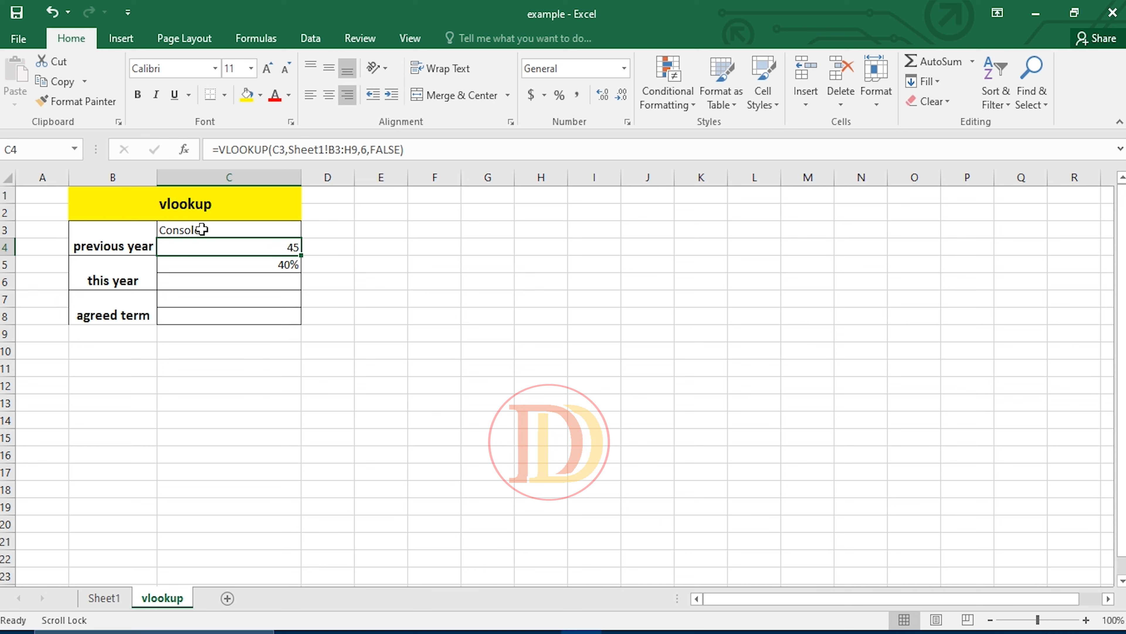
Retry the lookup name from Sheet1 cell B5 in C3, this time with a capital initial.
left_click(202, 230)
type("N")
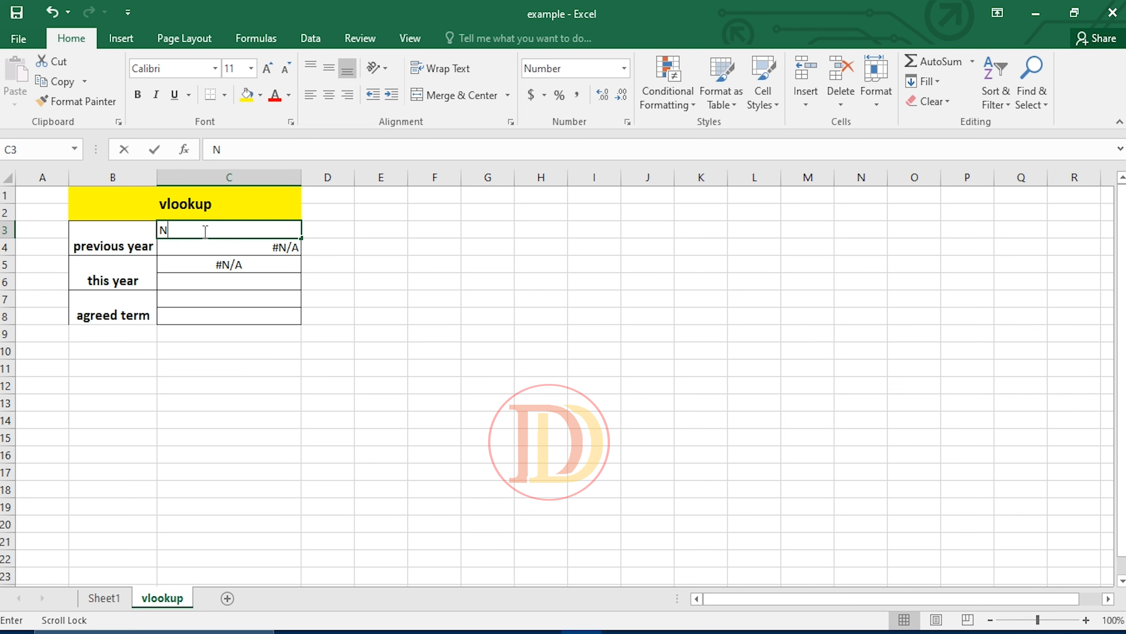
type("AO")
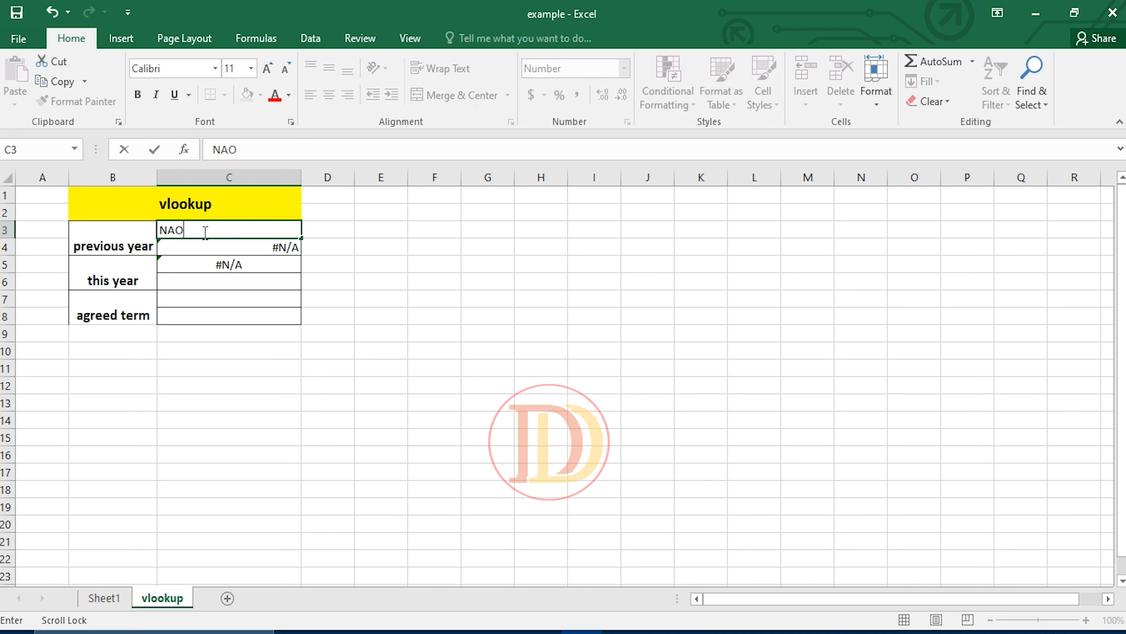
type("MI")
key("BackSpace")
key("BackSpace")
key("BackSpace")
key("BackSpace")
type("aome")
key("Return")
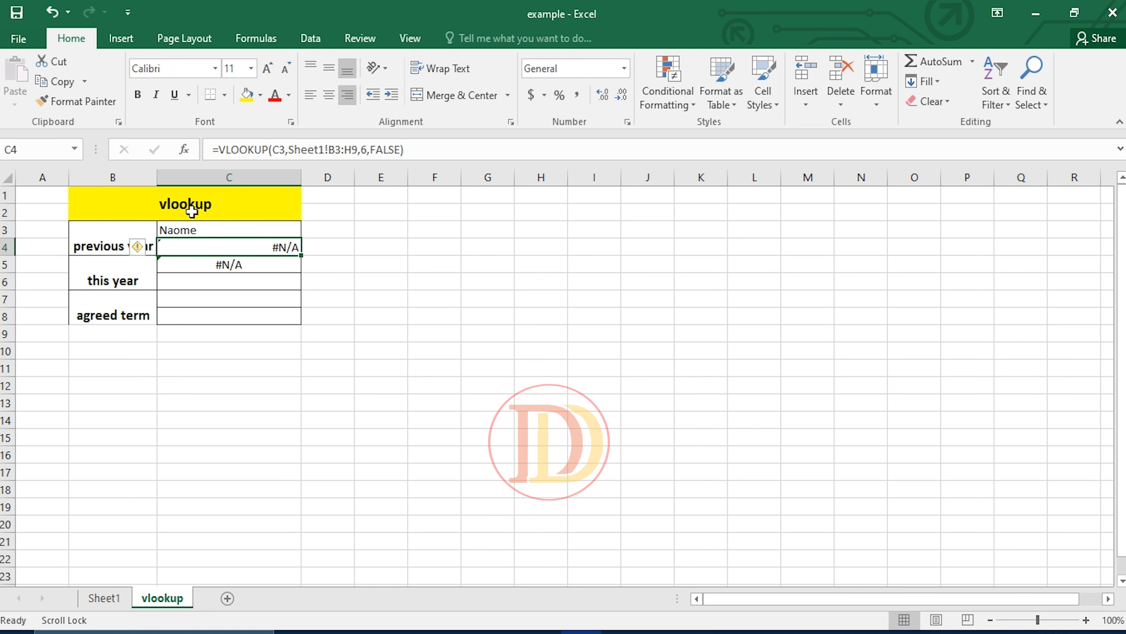
Recheck the Sheet1 names and replace the lookup name in C3 with the one from Sheet1 cell B9, in lowercase.
left_click(187, 232)
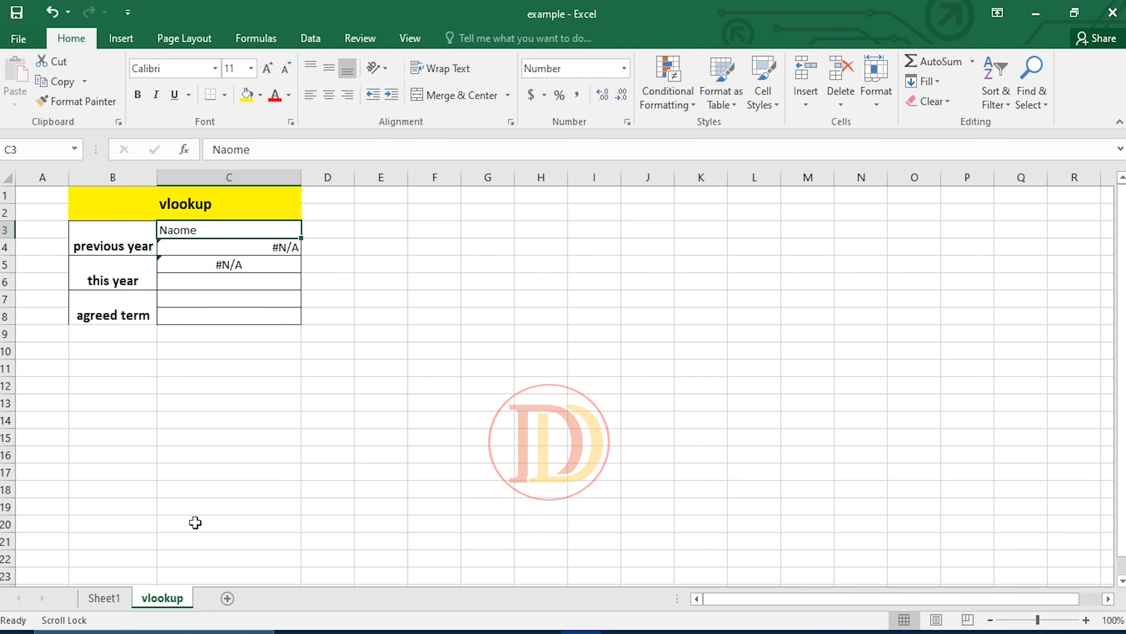
left_click(105, 597)
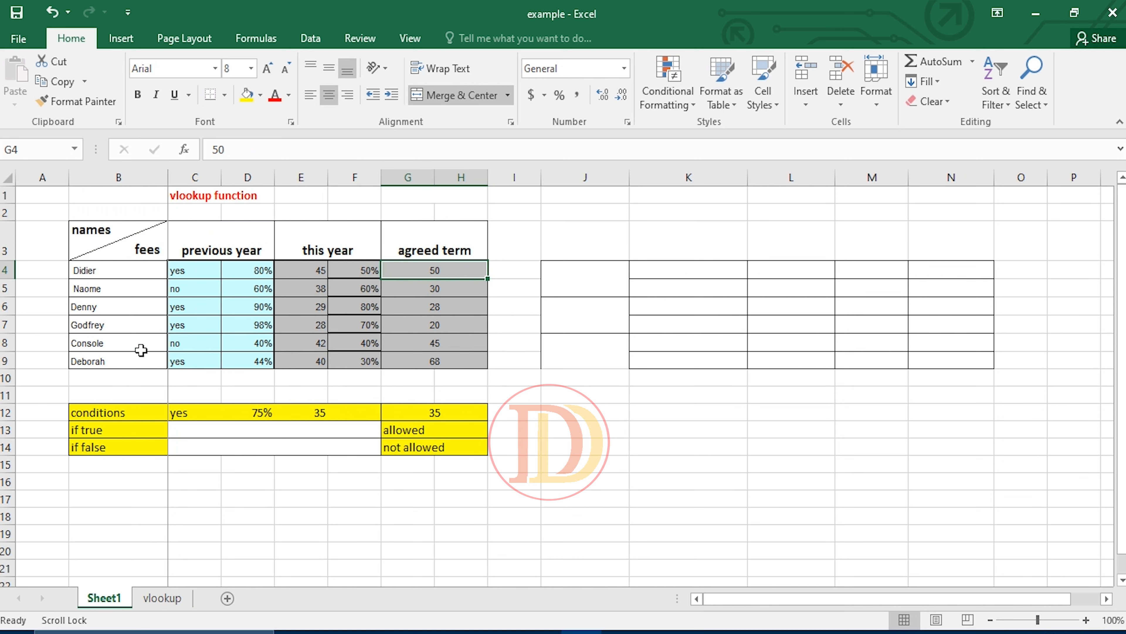
left_click(163, 598)
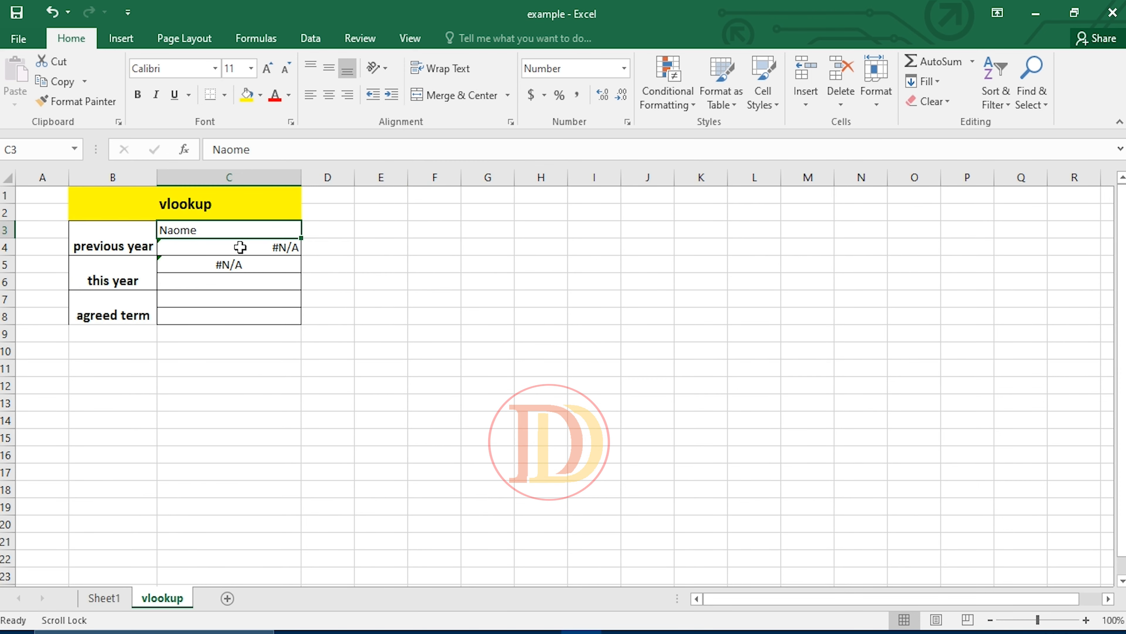
type("deborah")
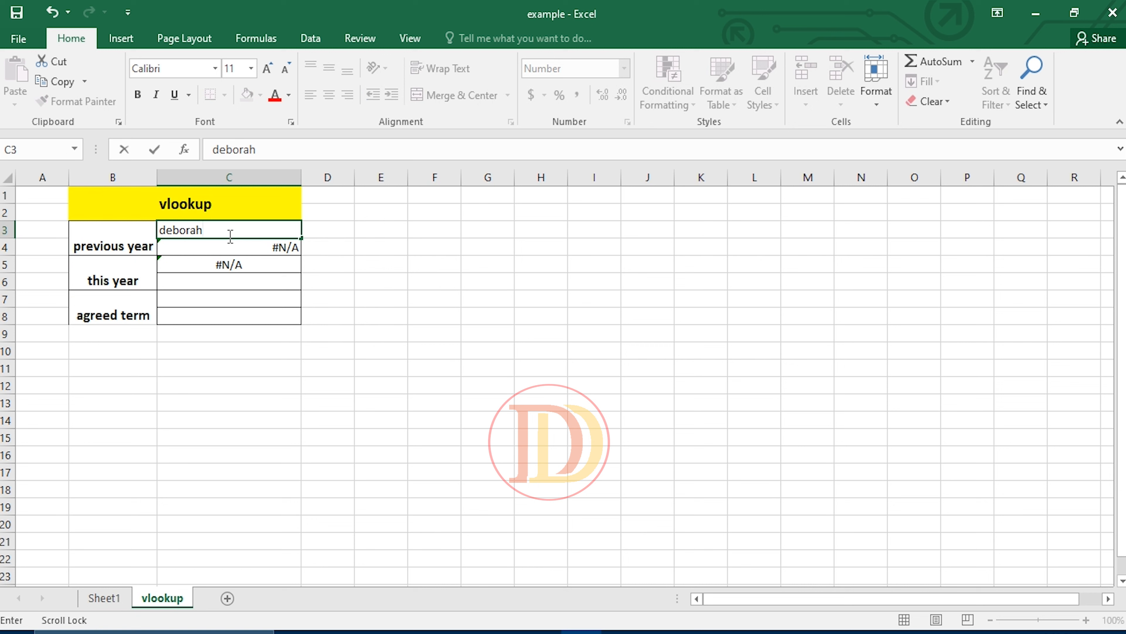
key("Return")
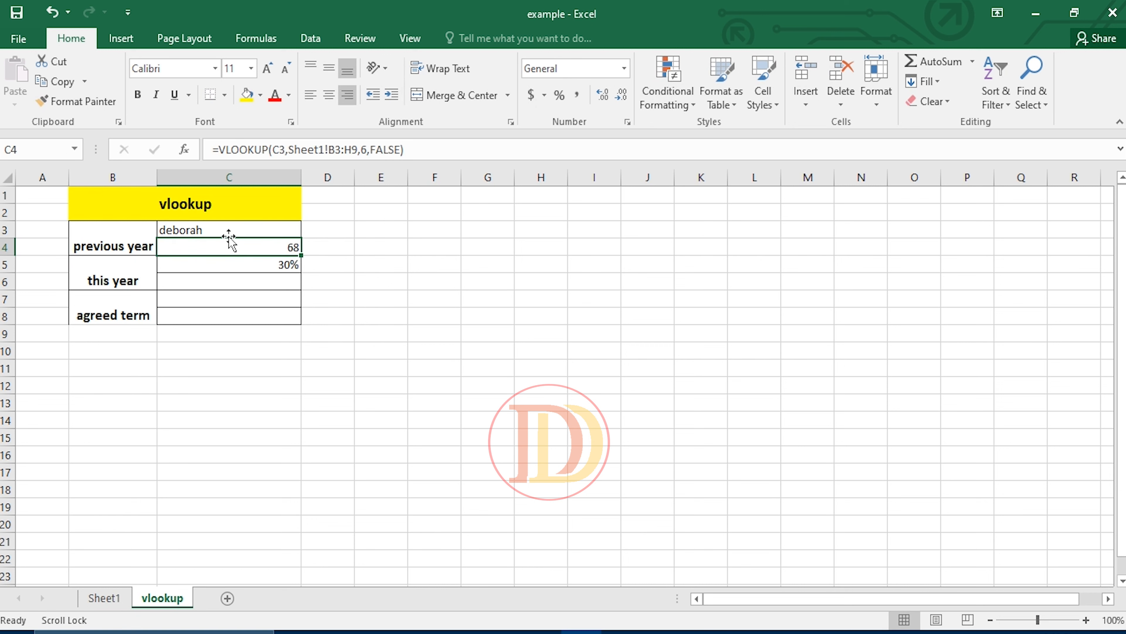
left_click(225, 228)
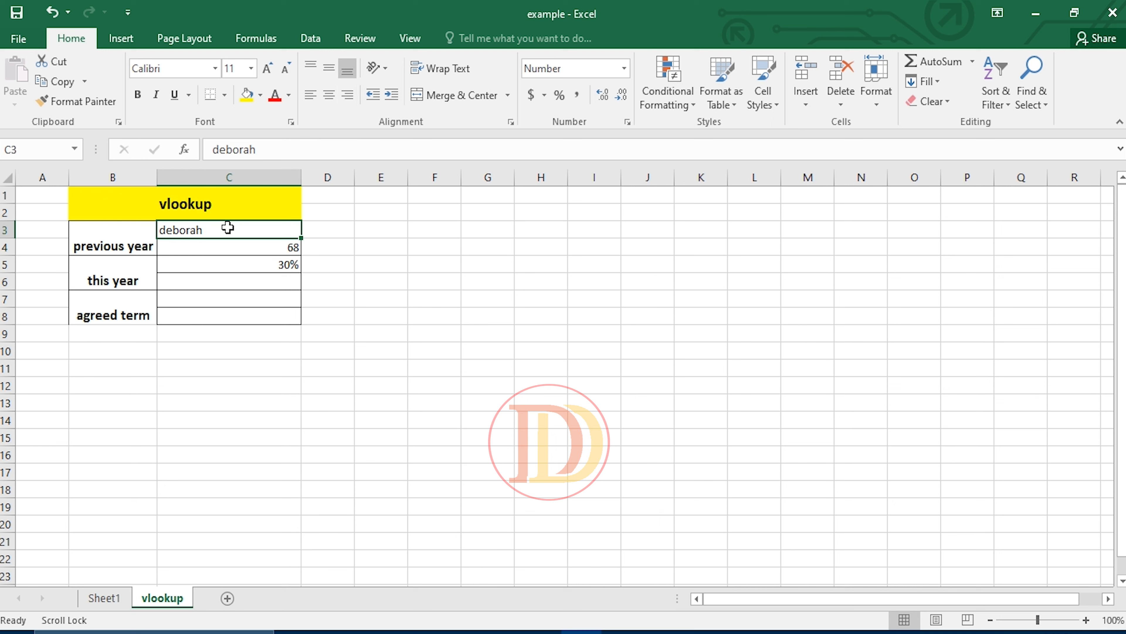
Start a VLOOKUP formula in C6 with C3 as the lookup value, followed by a comma.
left_click(237, 283)
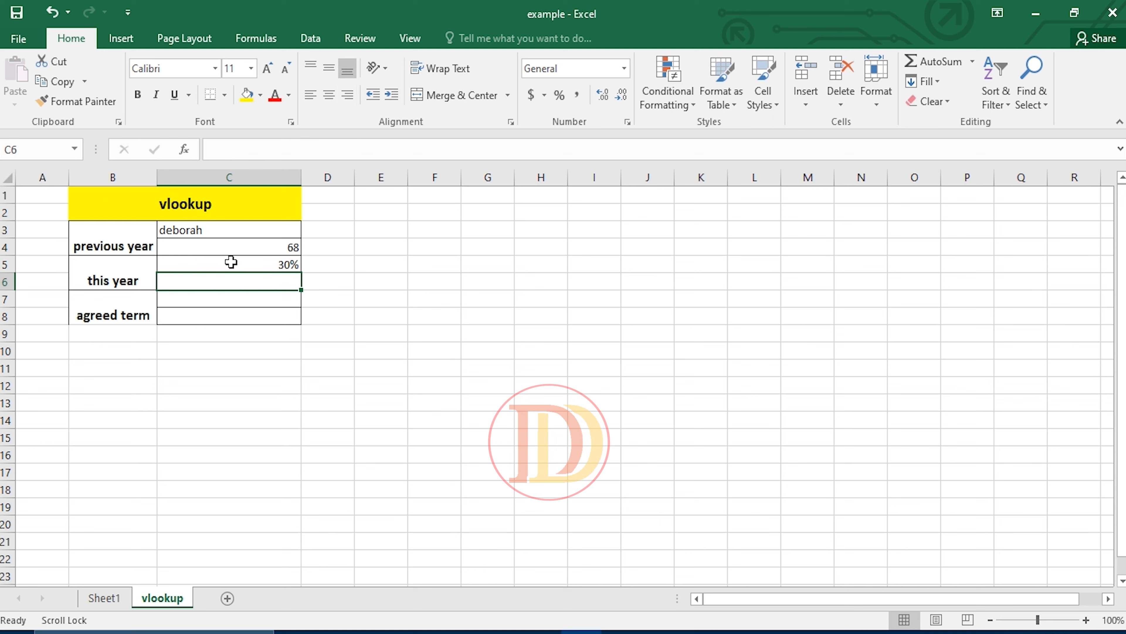
type("=vloo")
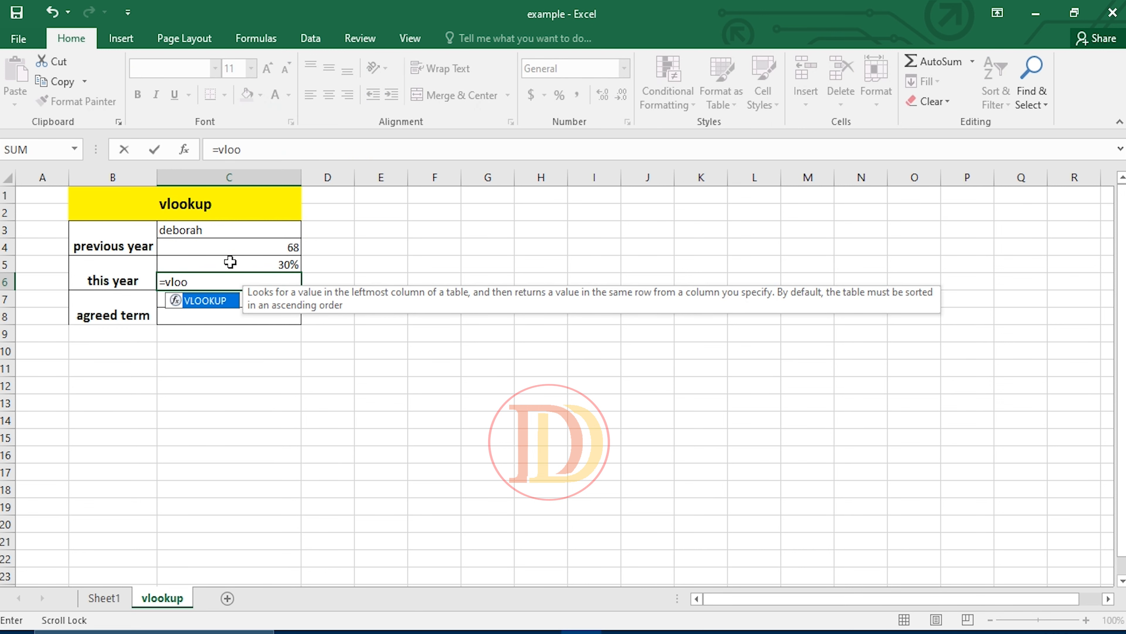
type("u")
key("BackSpace")
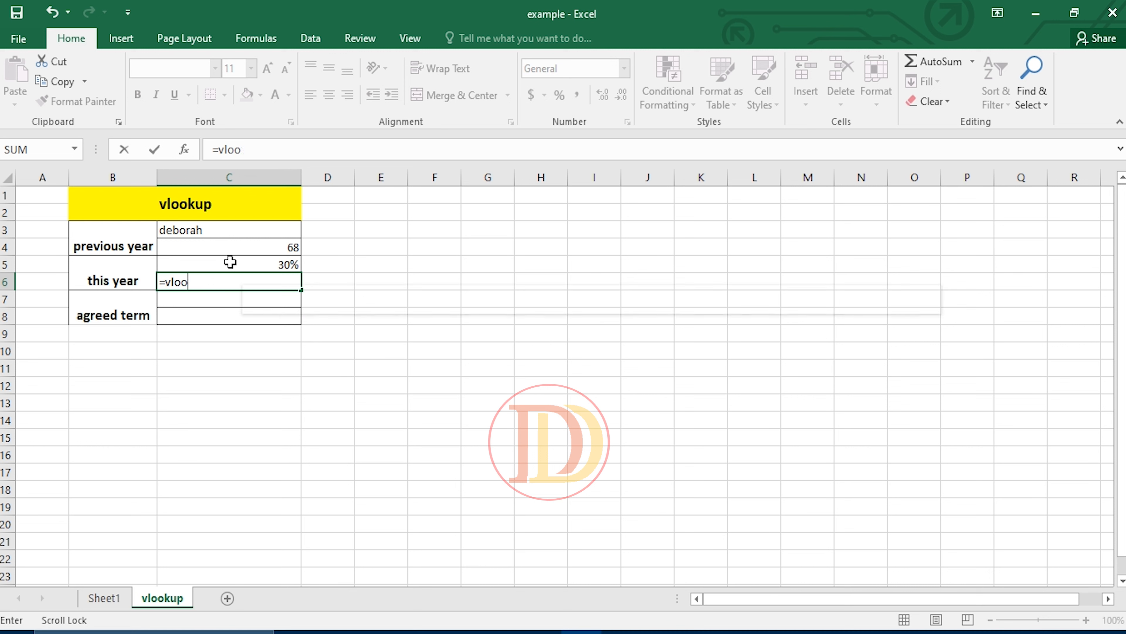
type("kup")
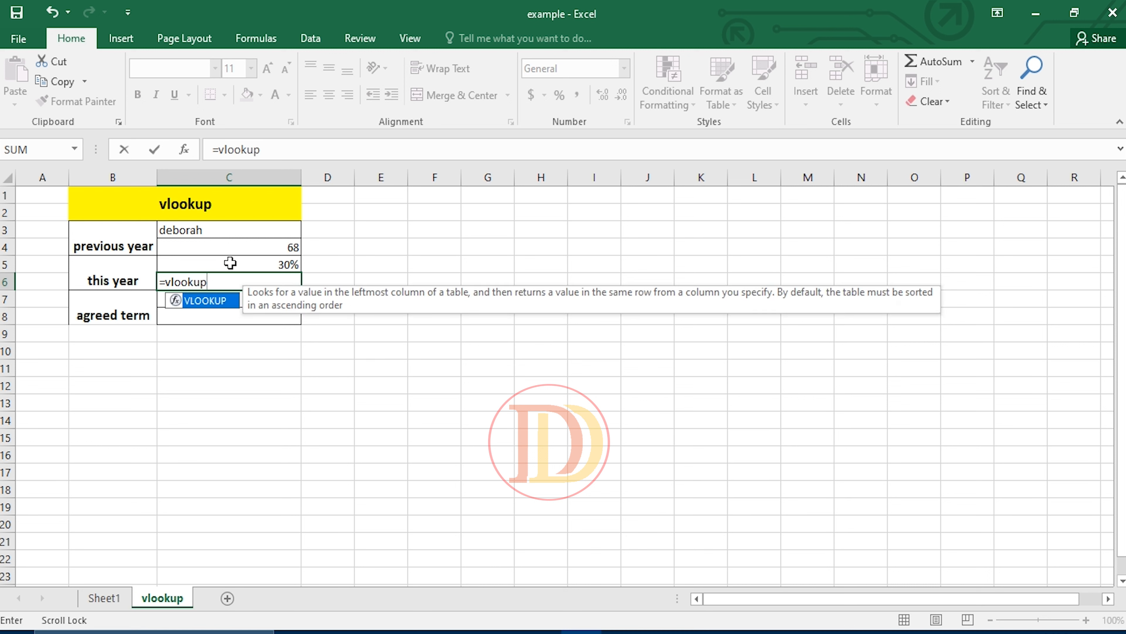
type("(")
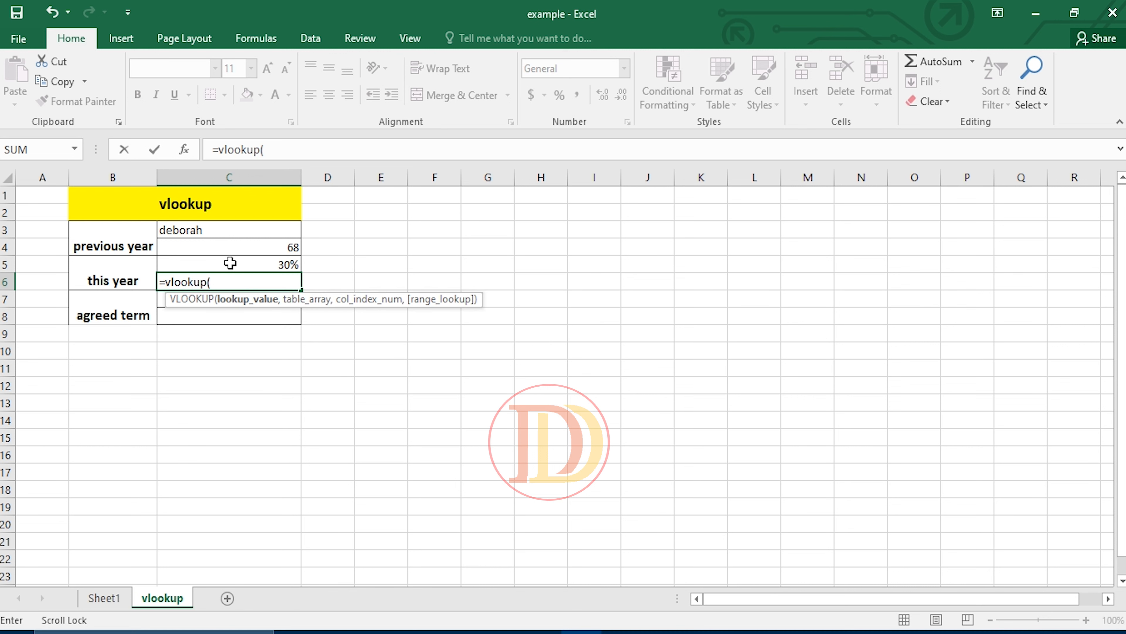
left_click(241, 231)
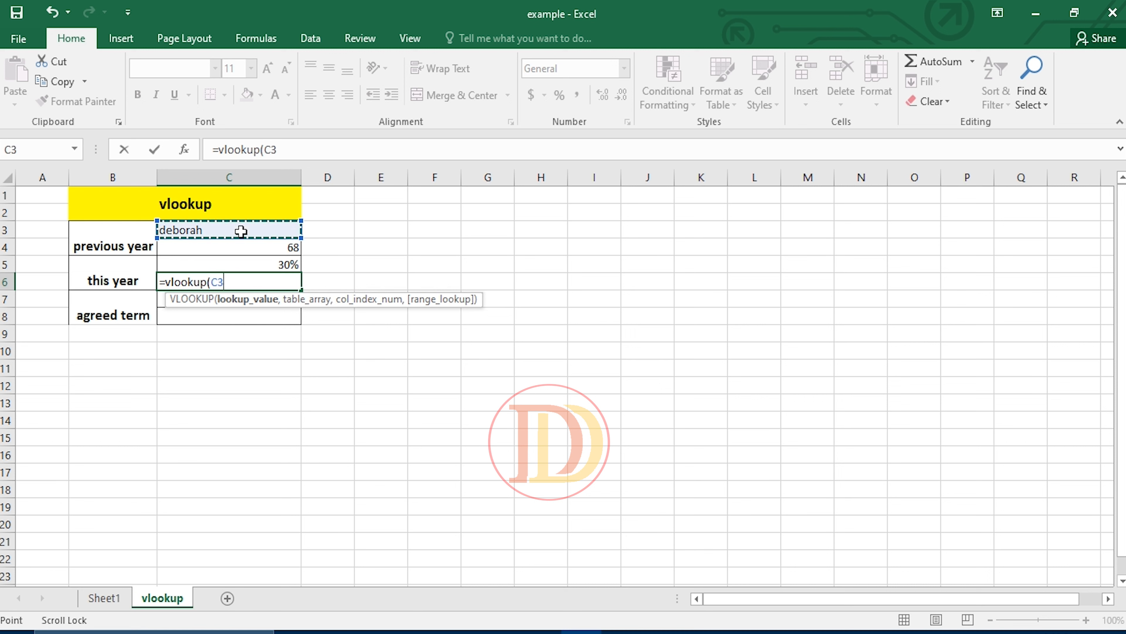
type(",")
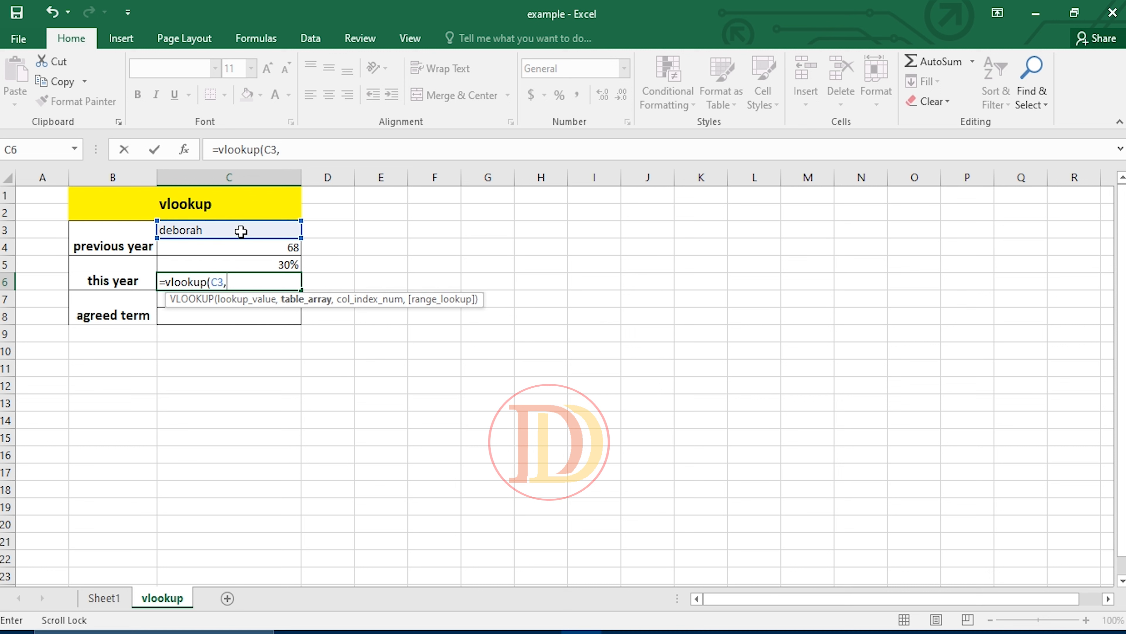
Complete the C6 formula with table array Sheet1!B4:H9, column index 4 and FALSE for an exact match, and commit it.
left_click(104, 598)
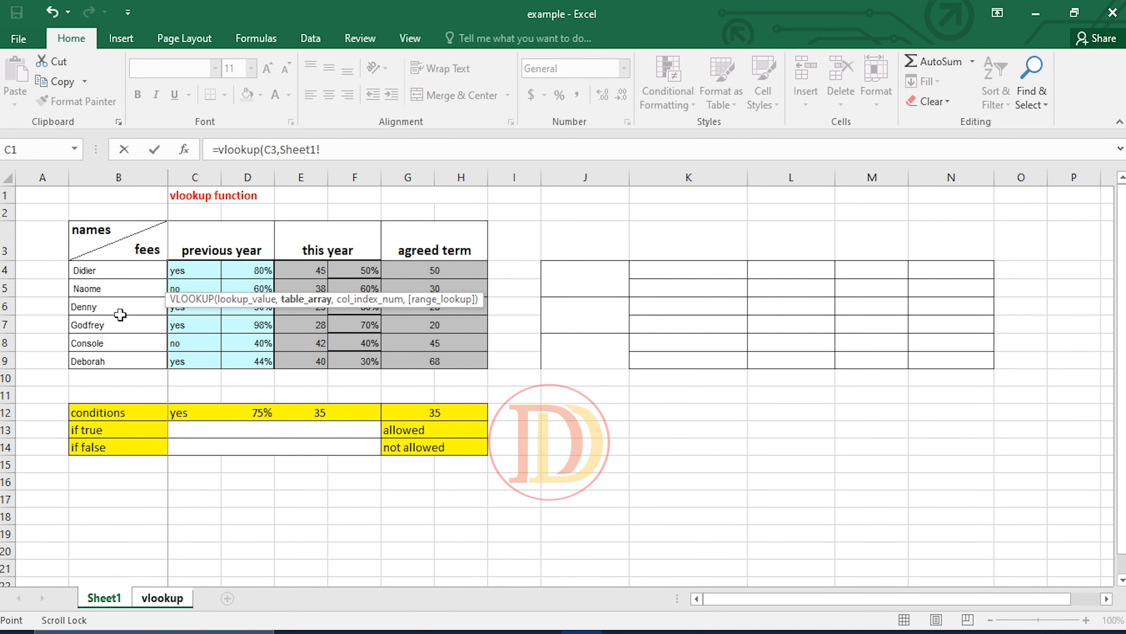
left_click_drag(85, 271, 439, 355)
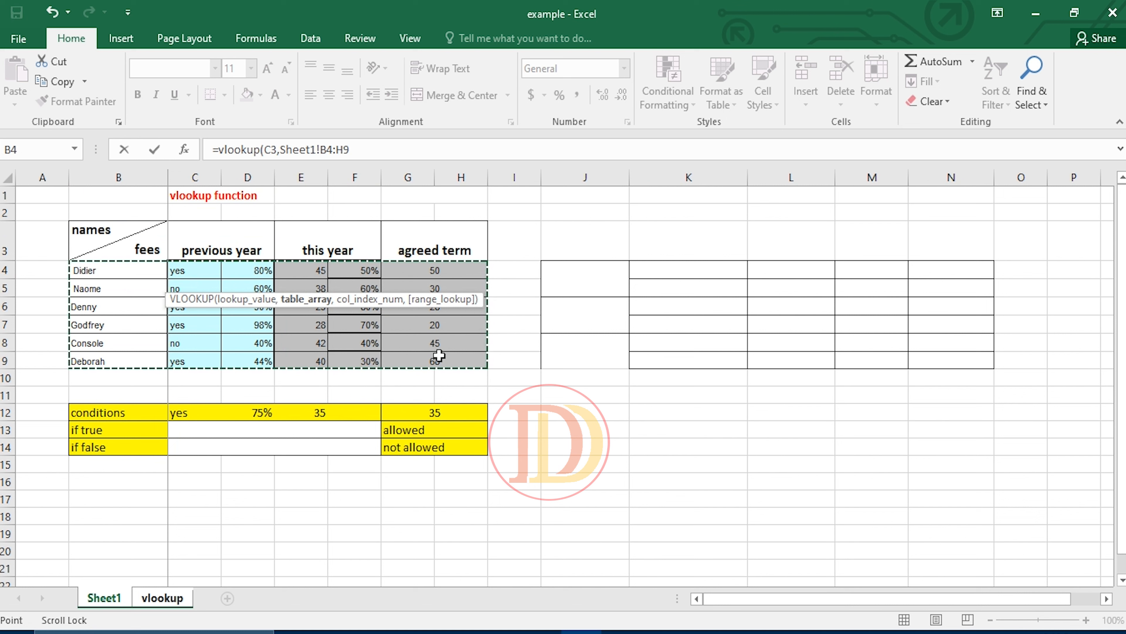
type(",")
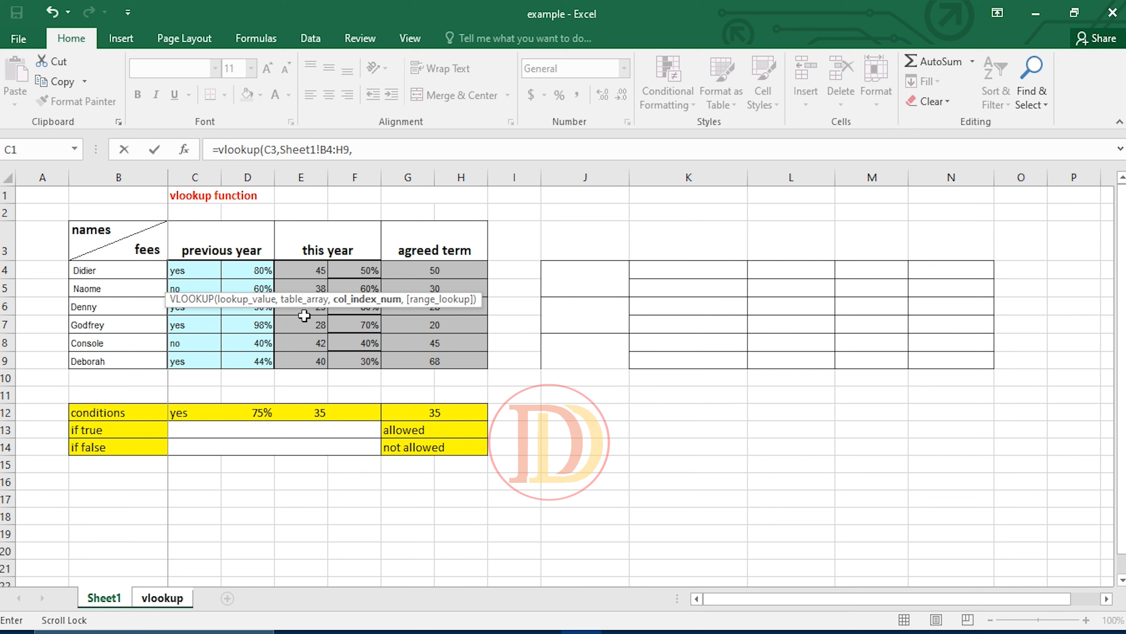
type(",")
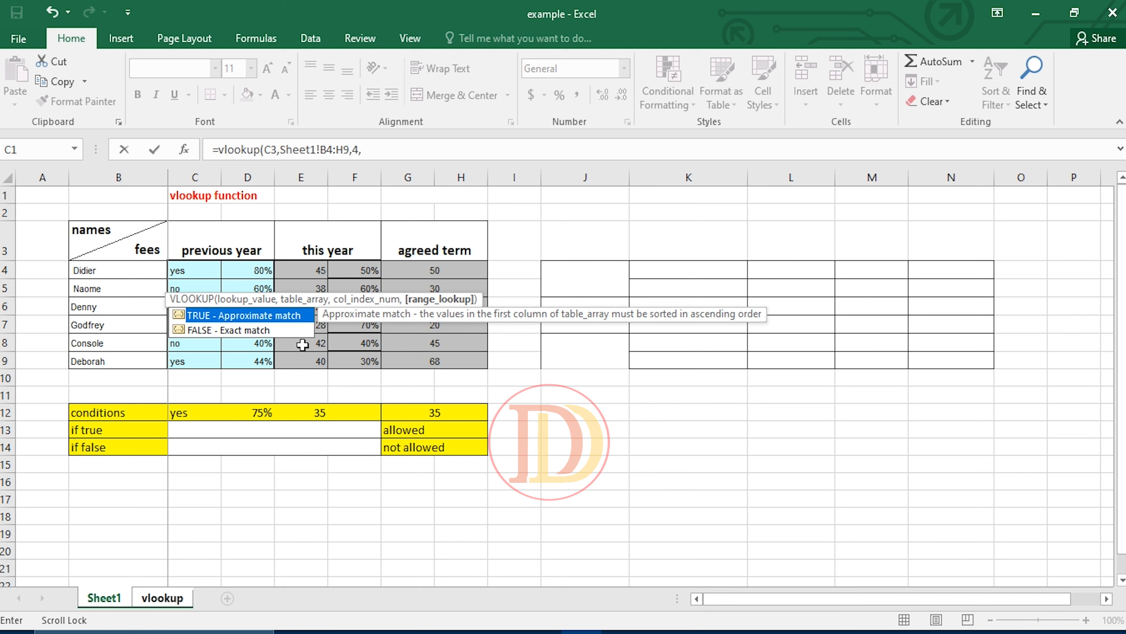
double_click(237, 328)
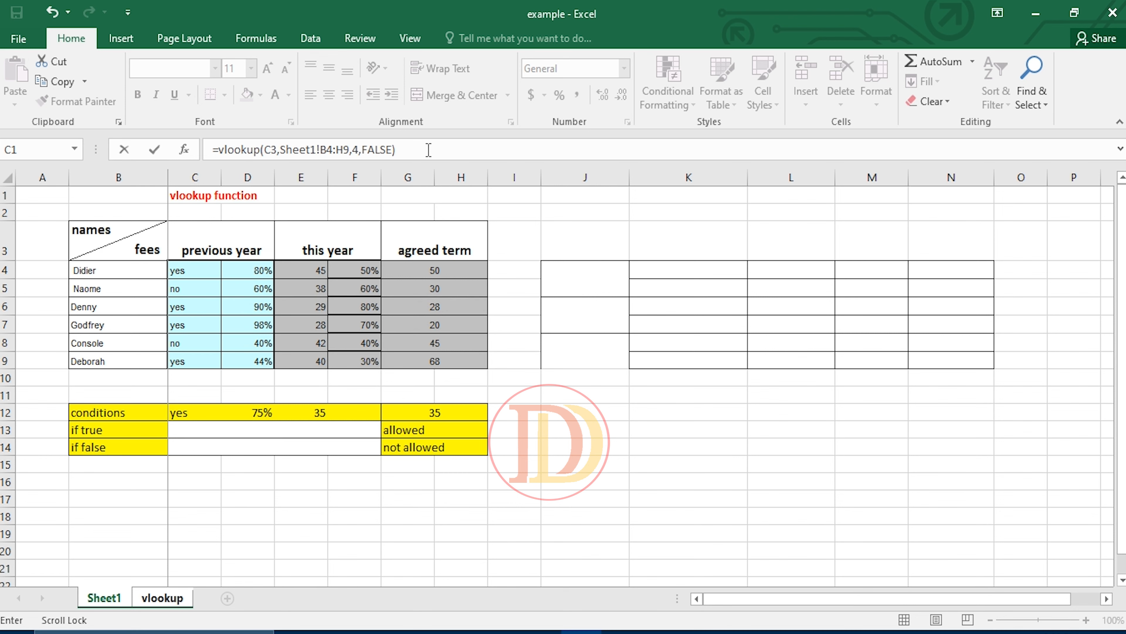
key("Return")
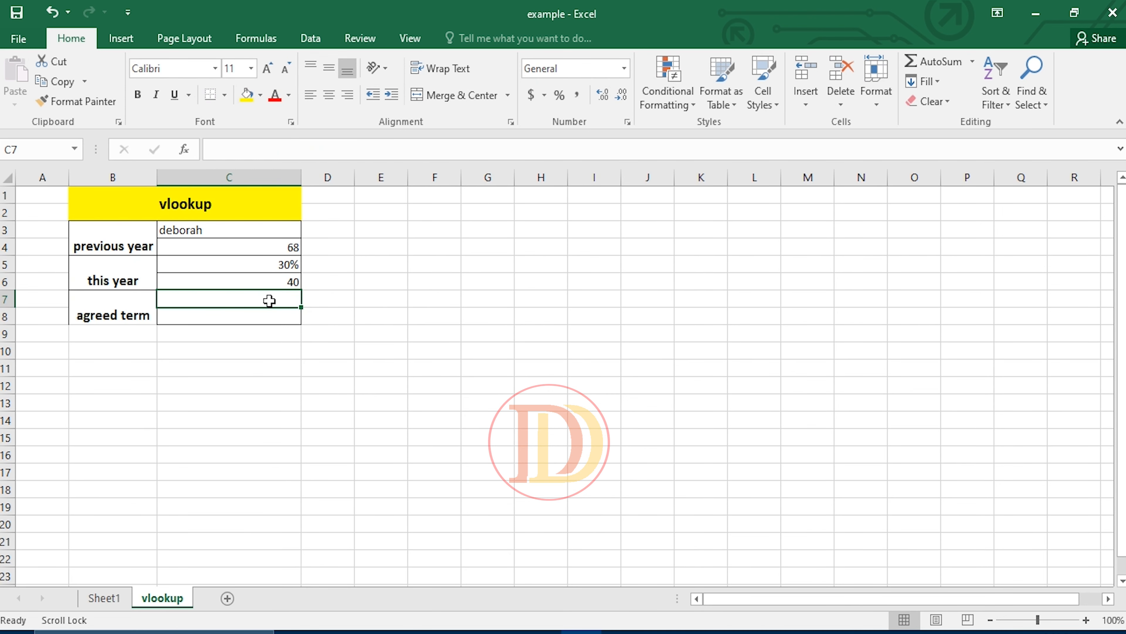
Replace the lookup name in C3 with the one from Sheet1 cell B6, in lowercase.
left_click(251, 234)
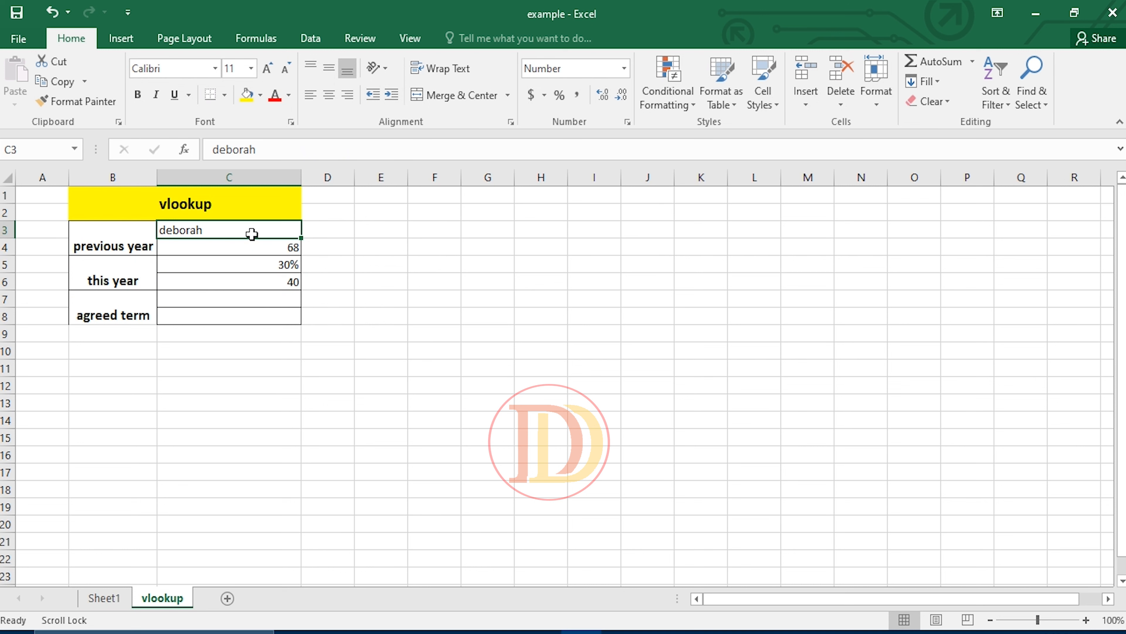
type("daenny")
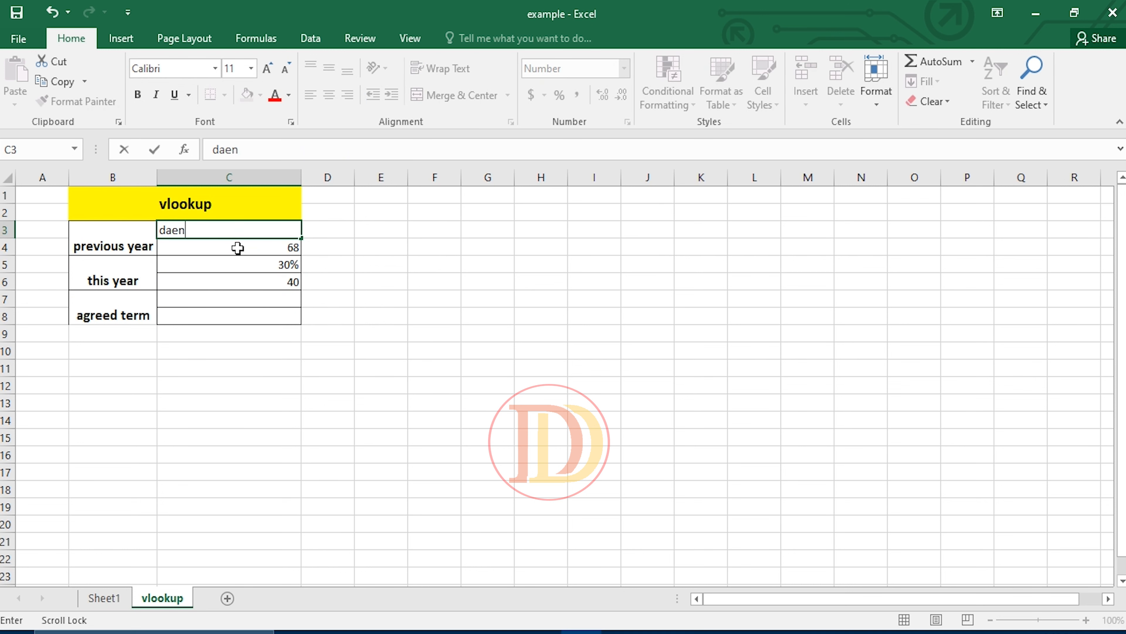
key("BackSpace")
key("BackSpace")
key("BackSpace")
key("BackSpace")
key("BackSpace")
type("enny")
key("Return")
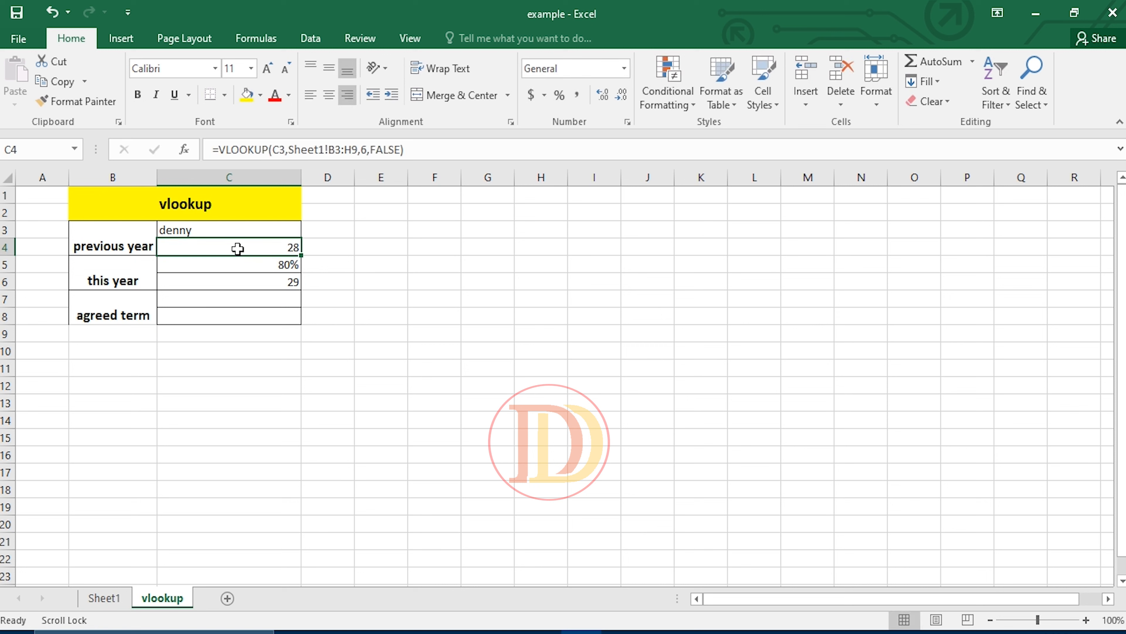
Start a VLOOKUP formula in C7 with C3 as the lookup value, followed by a comma.
left_click(259, 296)
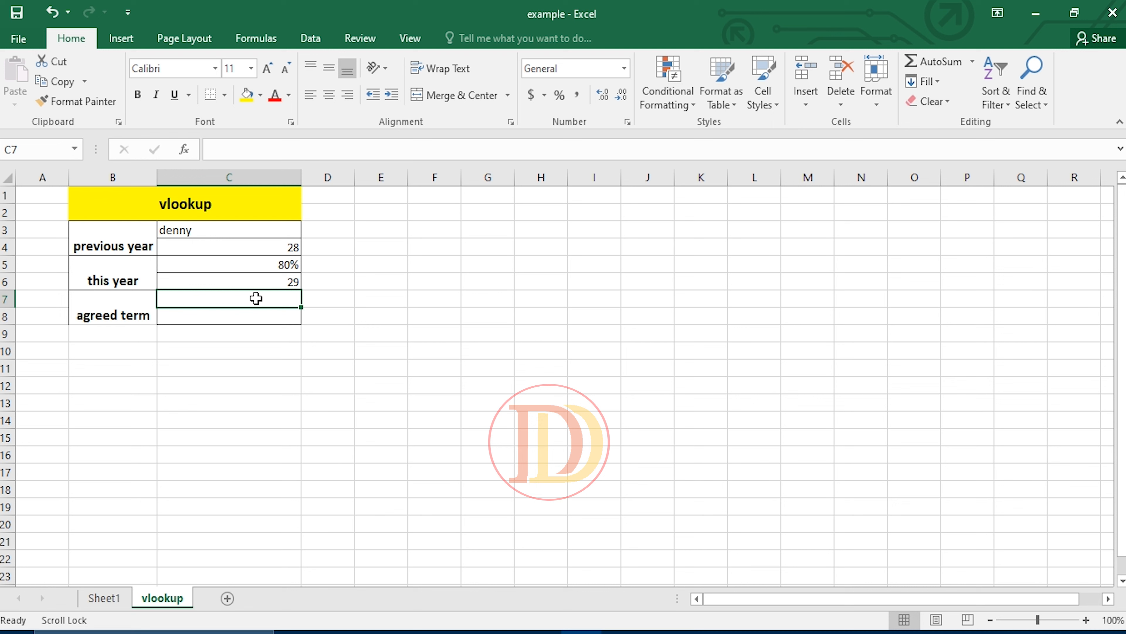
type("=")
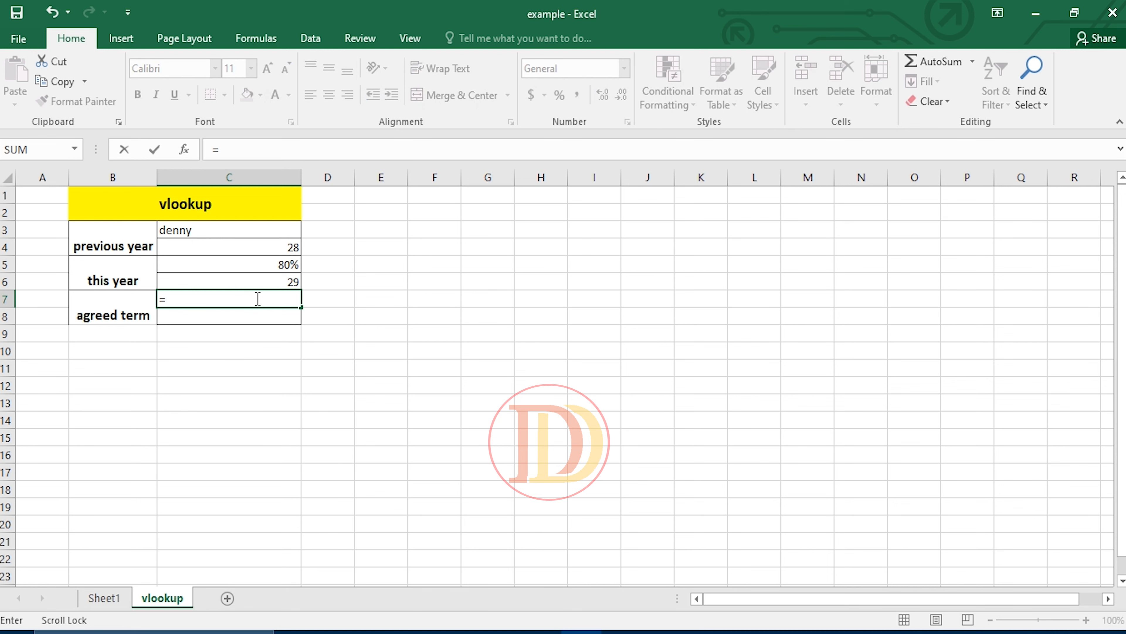
type("vloo")
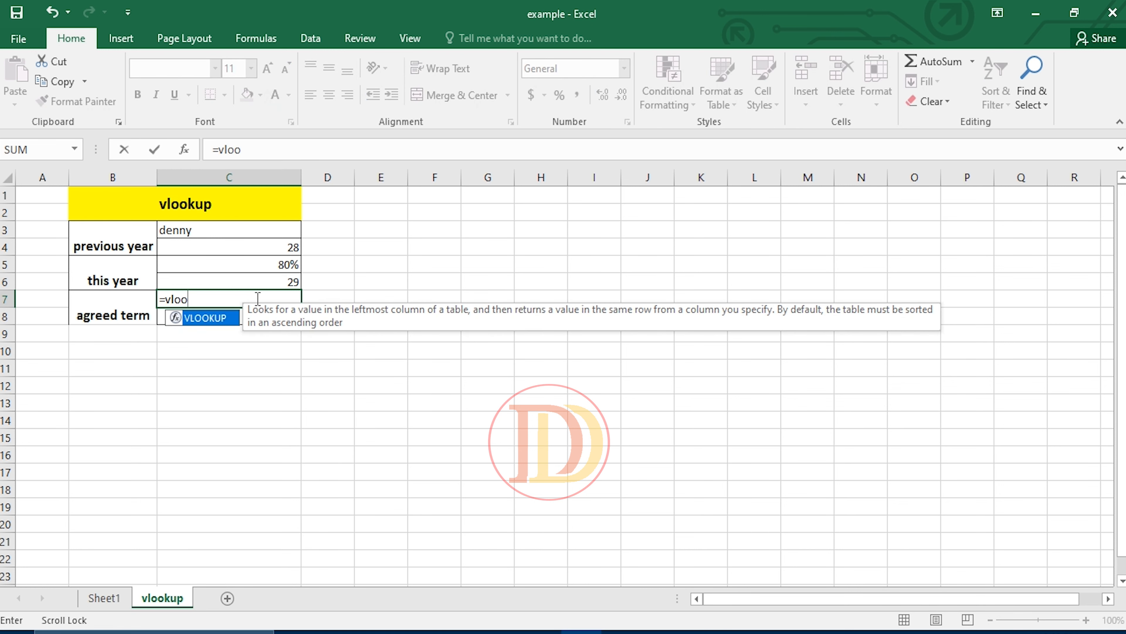
type("kup(")
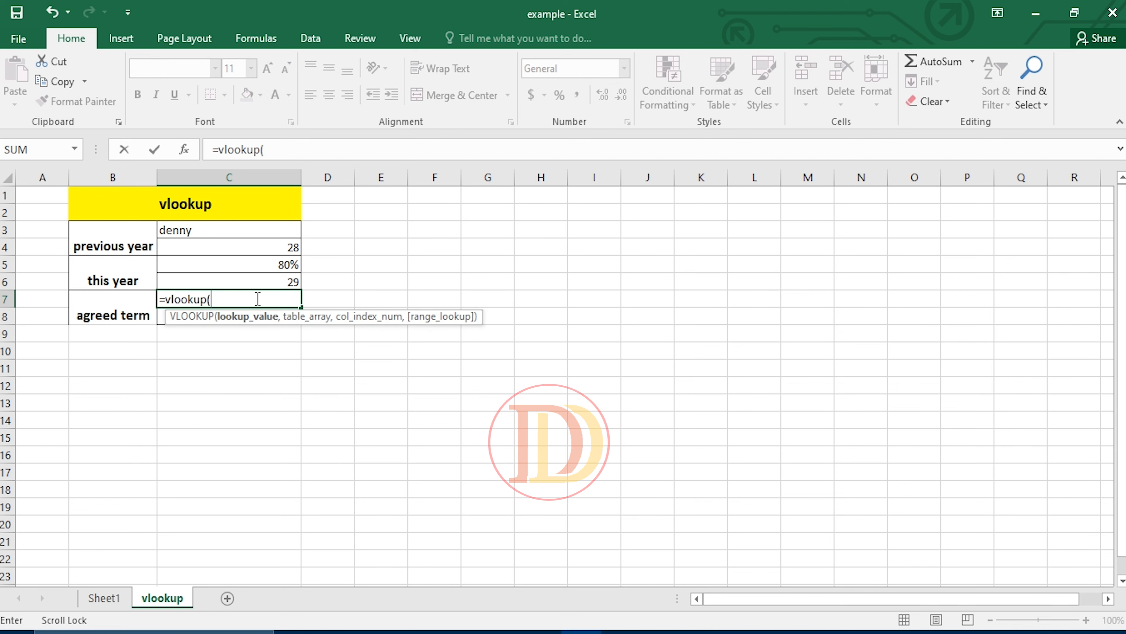
left_click(245, 227)
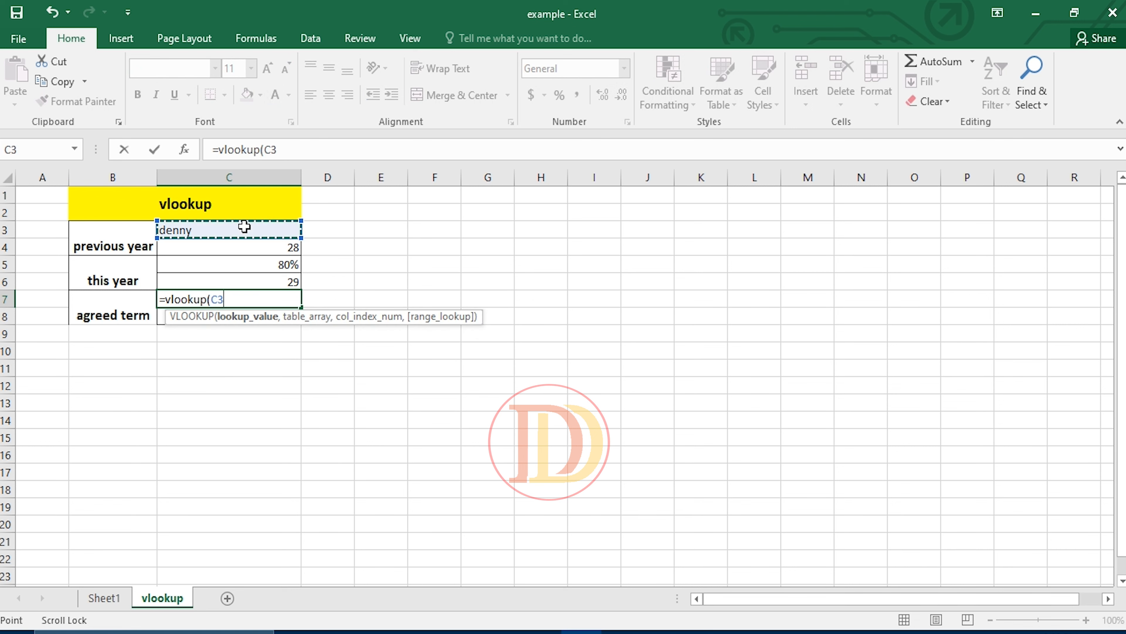
type(",")
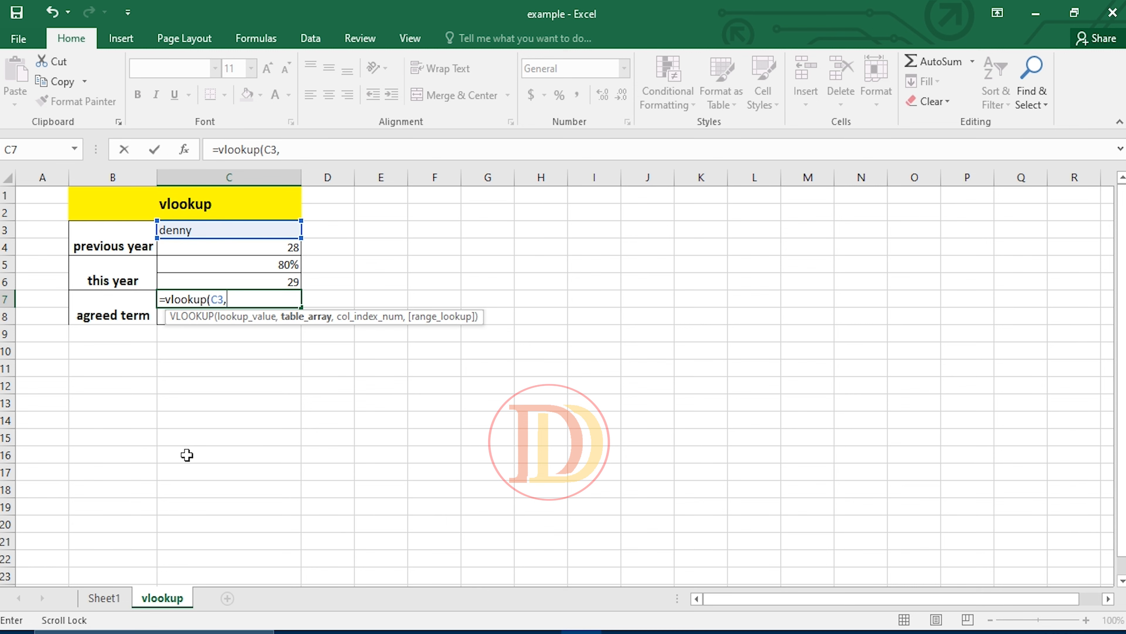
Complete the C7 formula with table array Sheet1!B4:H9, column index 3 and FALSE, commit it and format the cell as a percentage.
left_click(105, 597)
left_click_drag(81, 270, 457, 357)
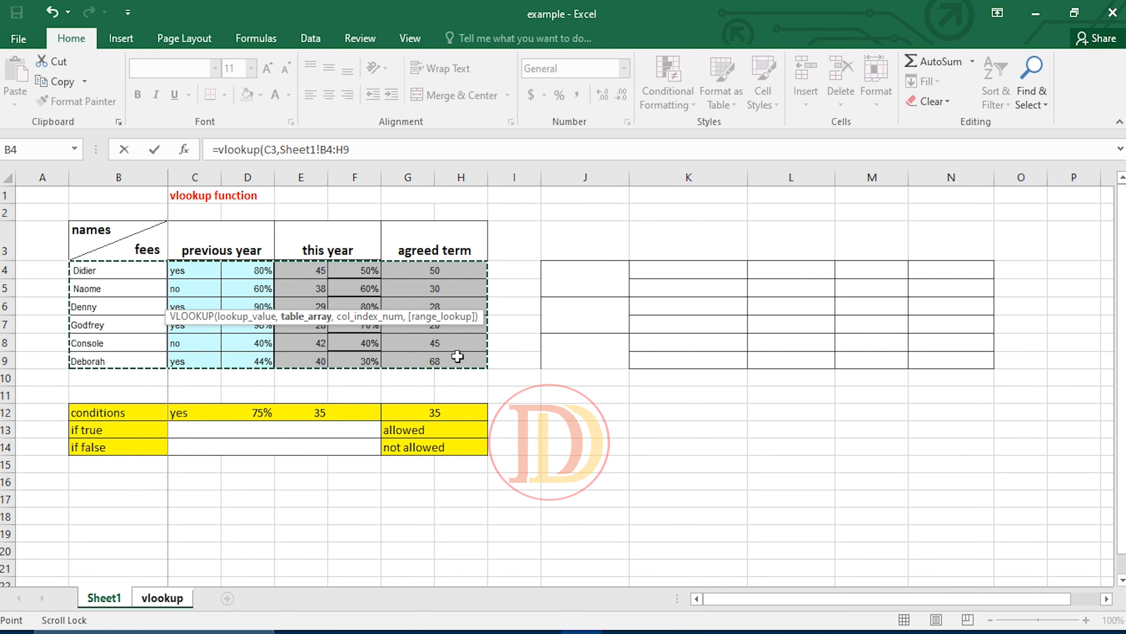
type(",")
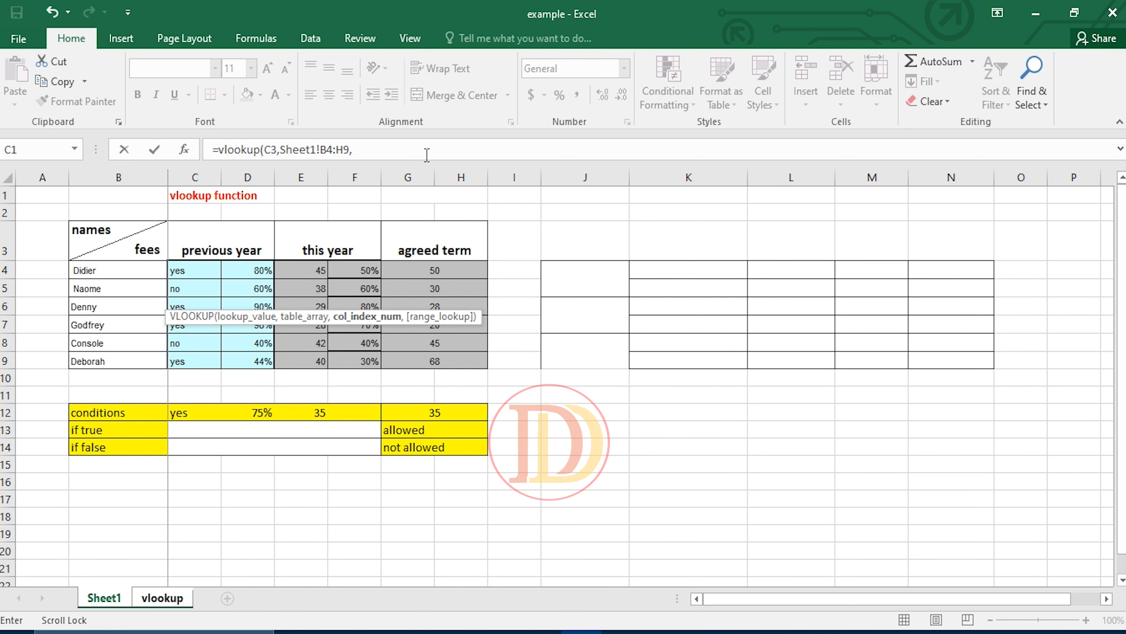
type(",")
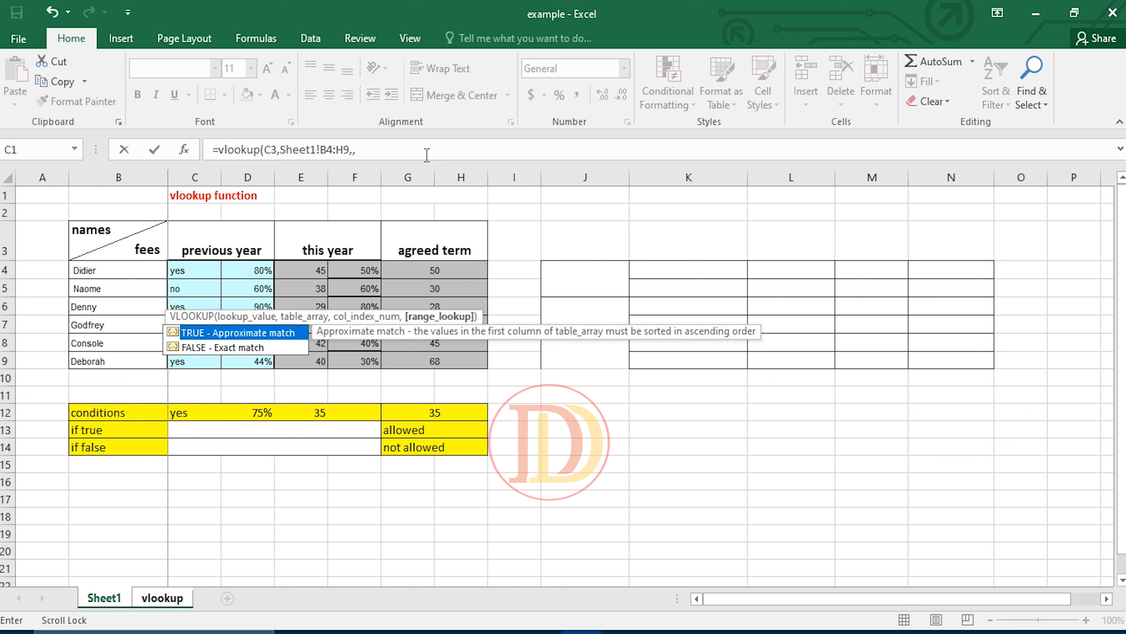
key("BackSpace")
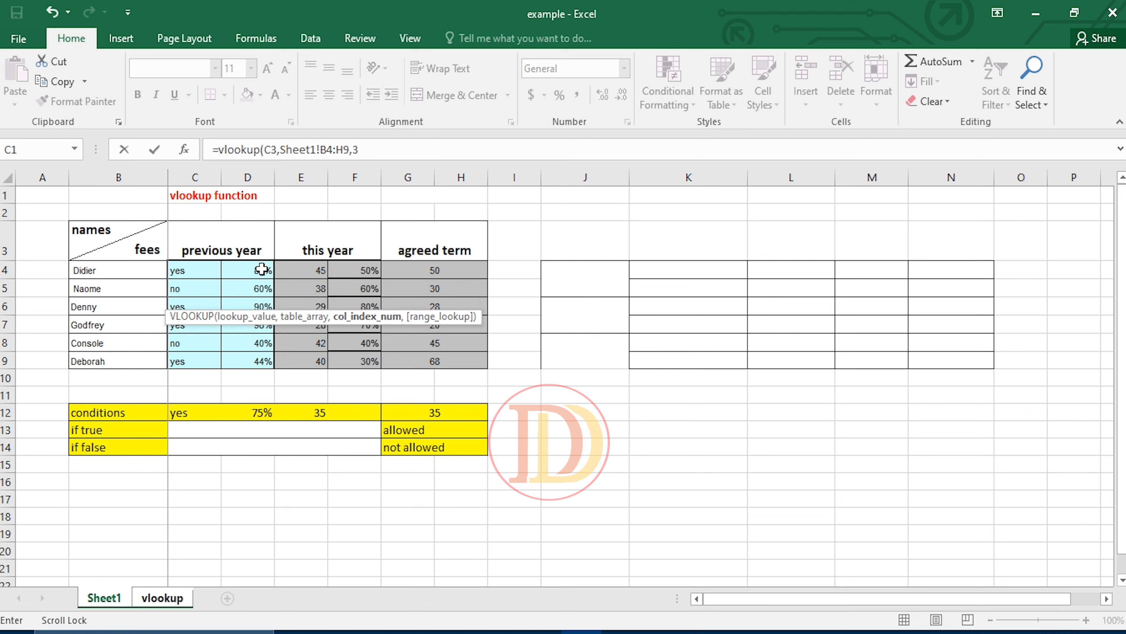
type("3,")
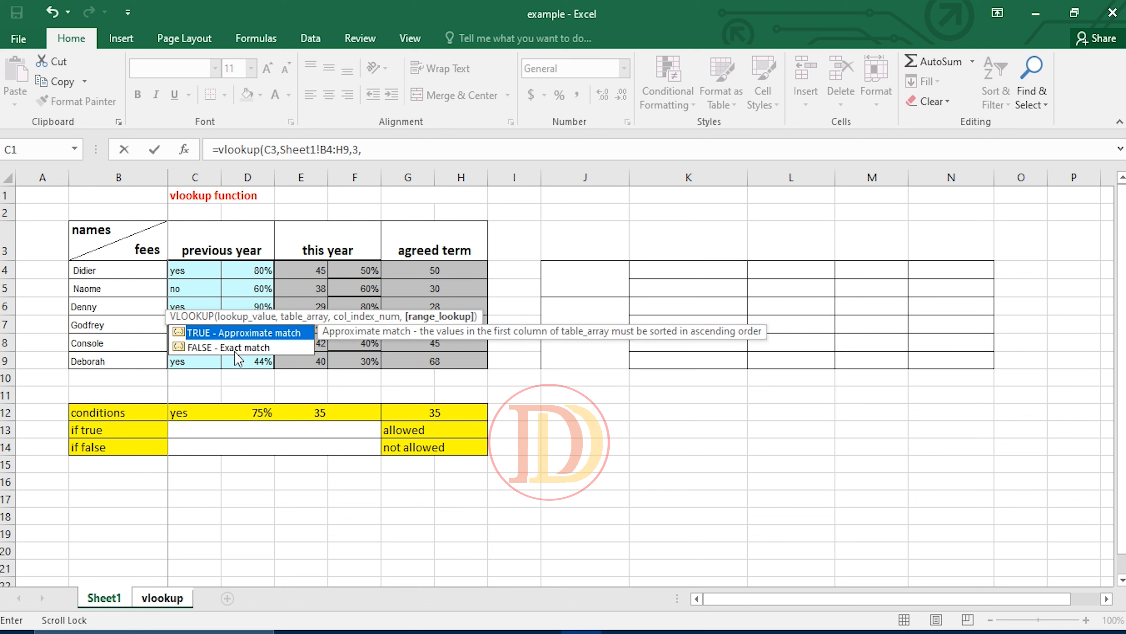
type("false)")
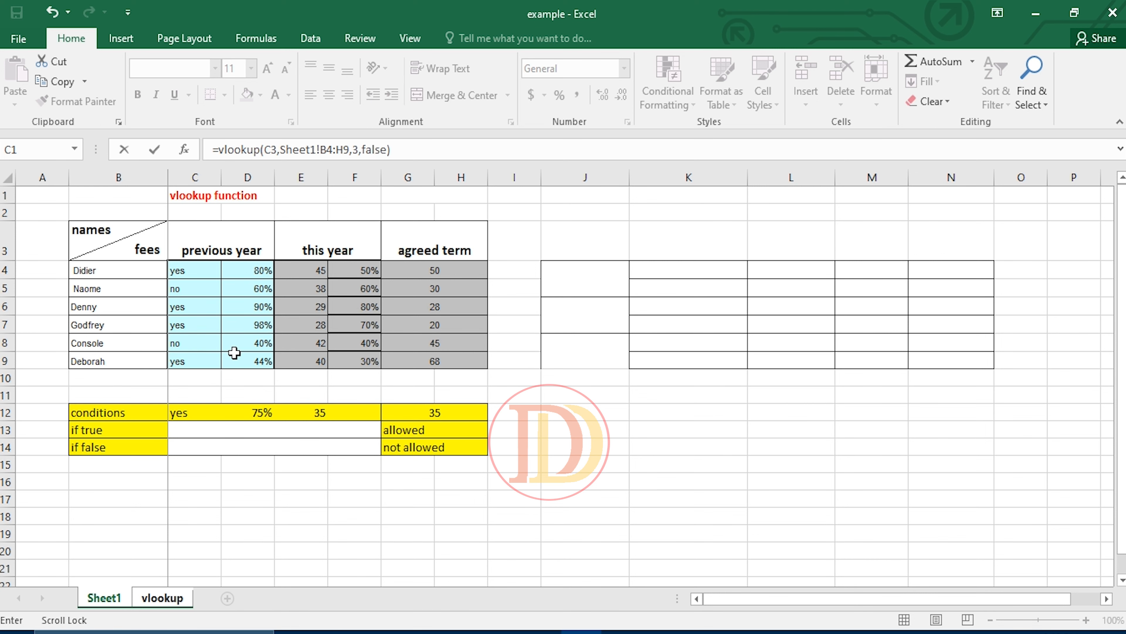
key("Return")
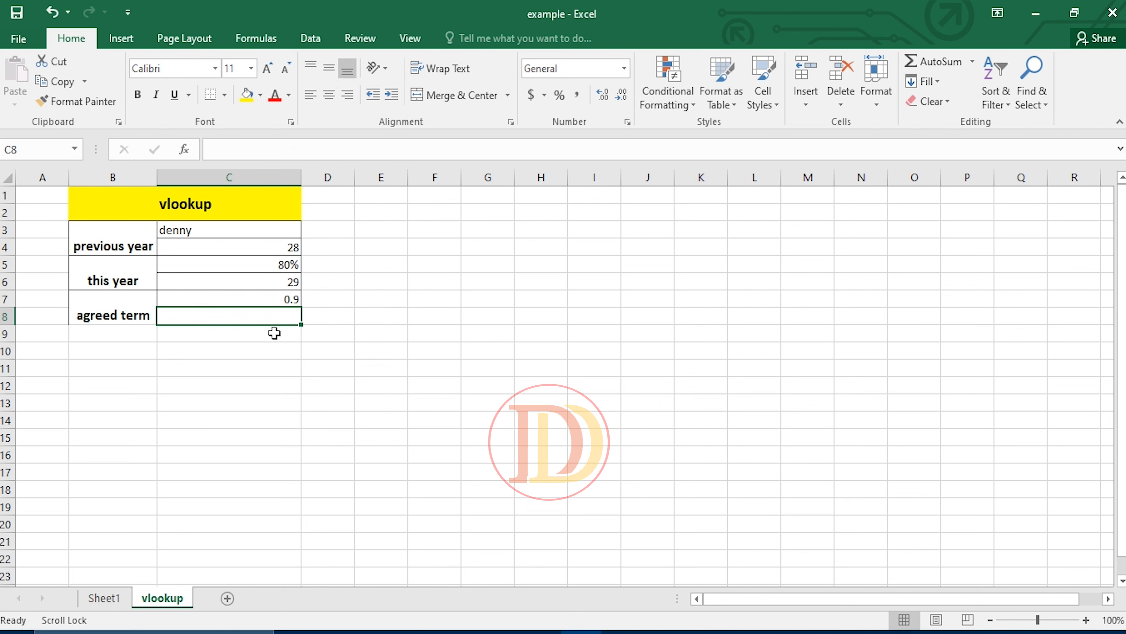
left_click(292, 298)
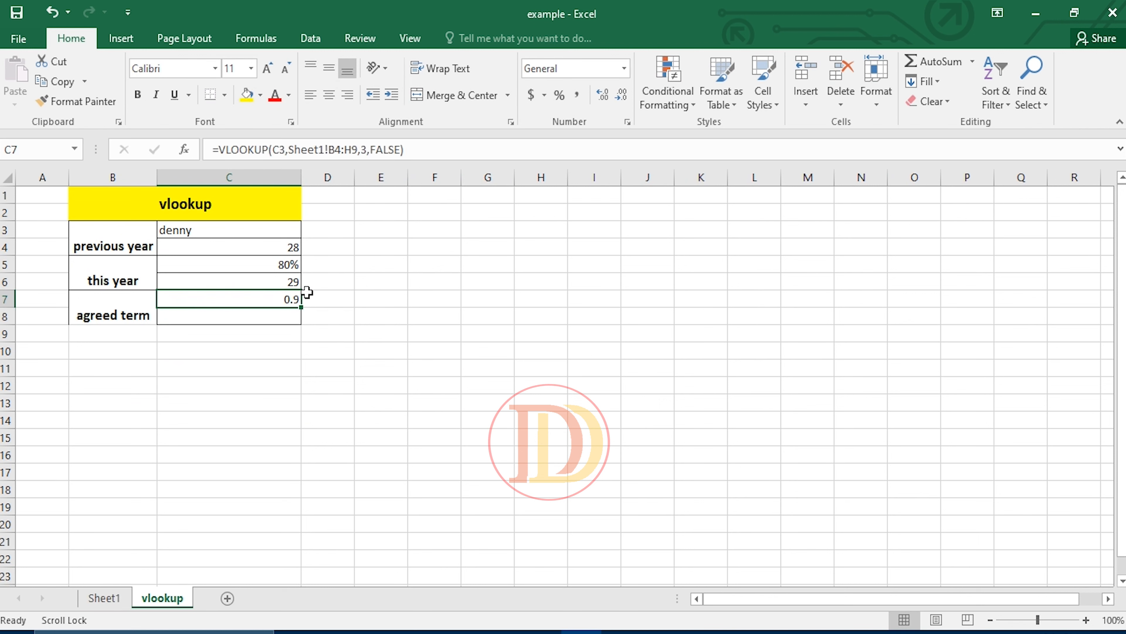
left_click(559, 95)
Start a VLOOKUP formula in C8 with C3 as the lookup value, followed by a comma.
left_click(271, 316)
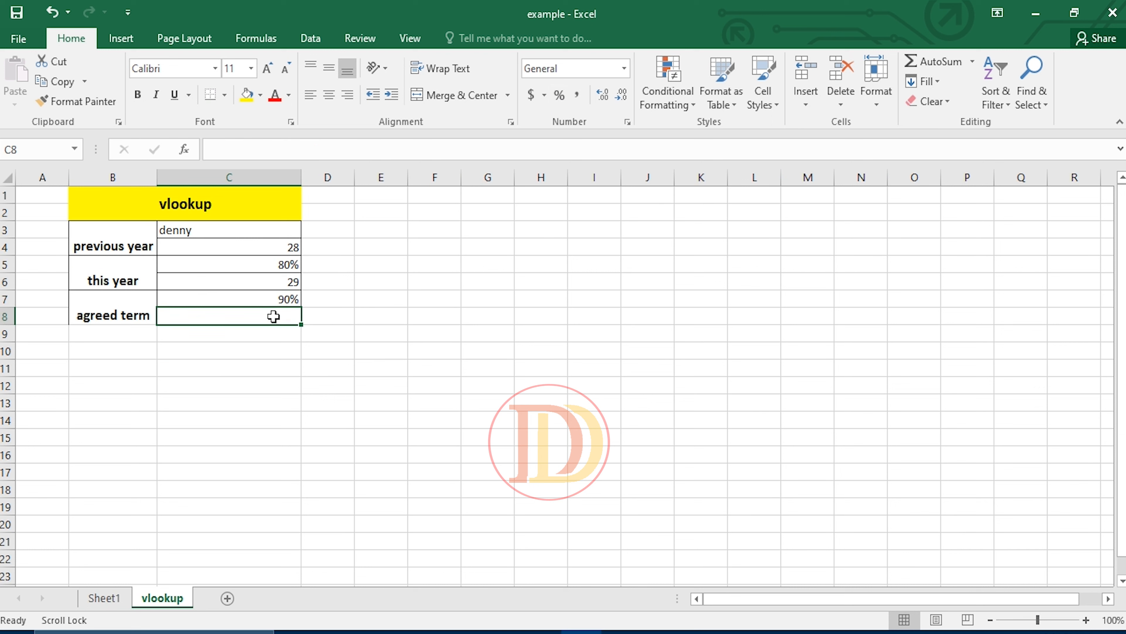
type("=vloo")
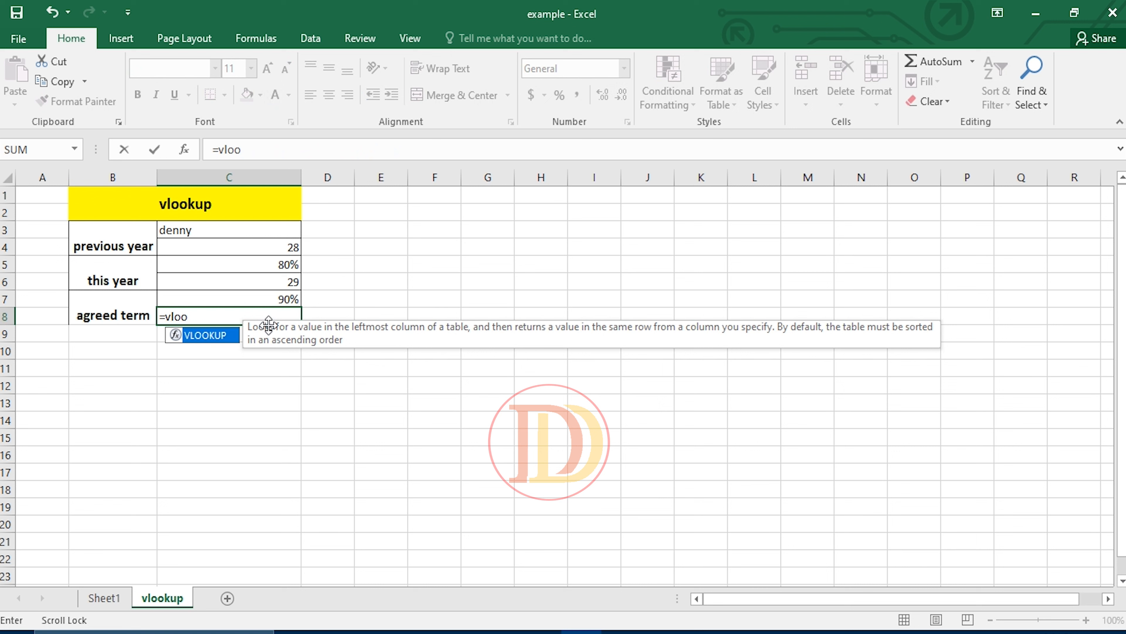
type("kup")
key("BackSpace")
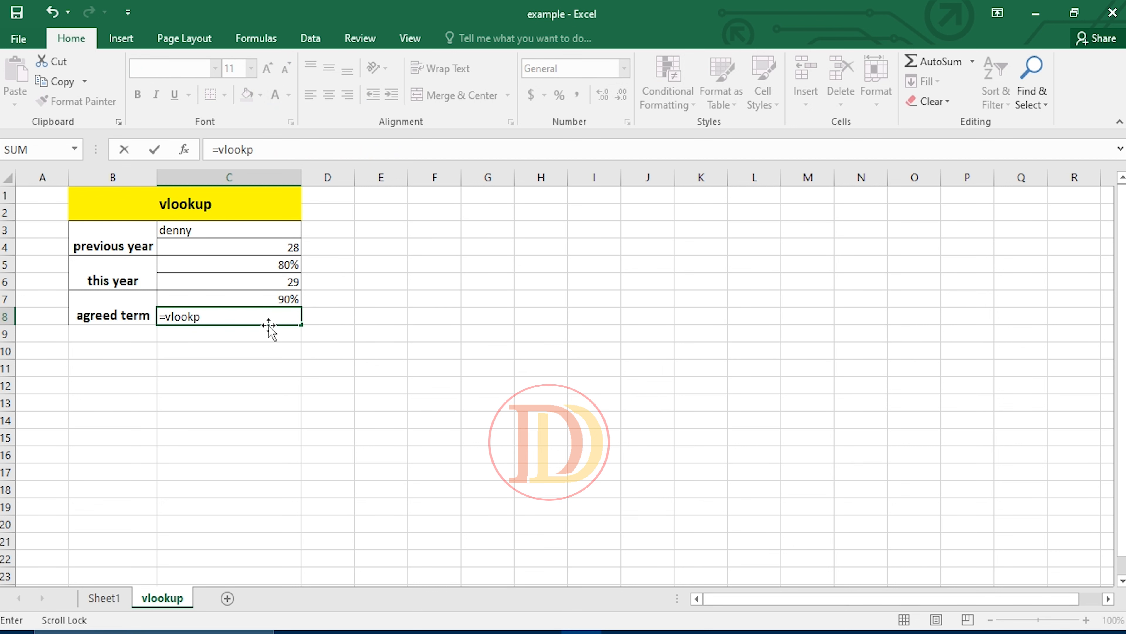
type("up(")
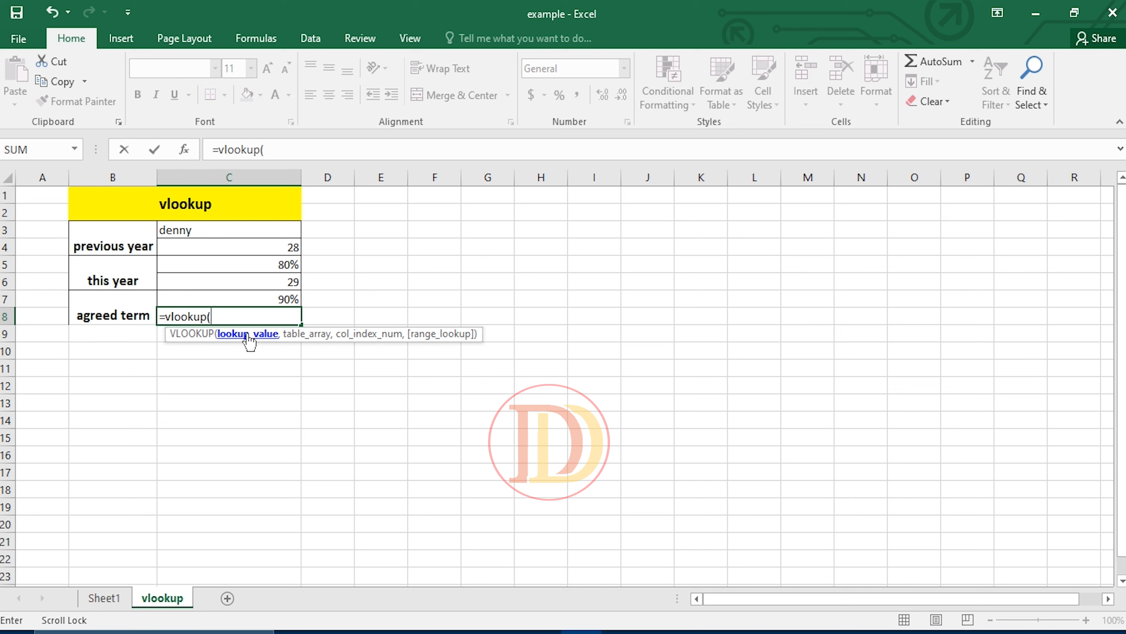
left_click(227, 235)
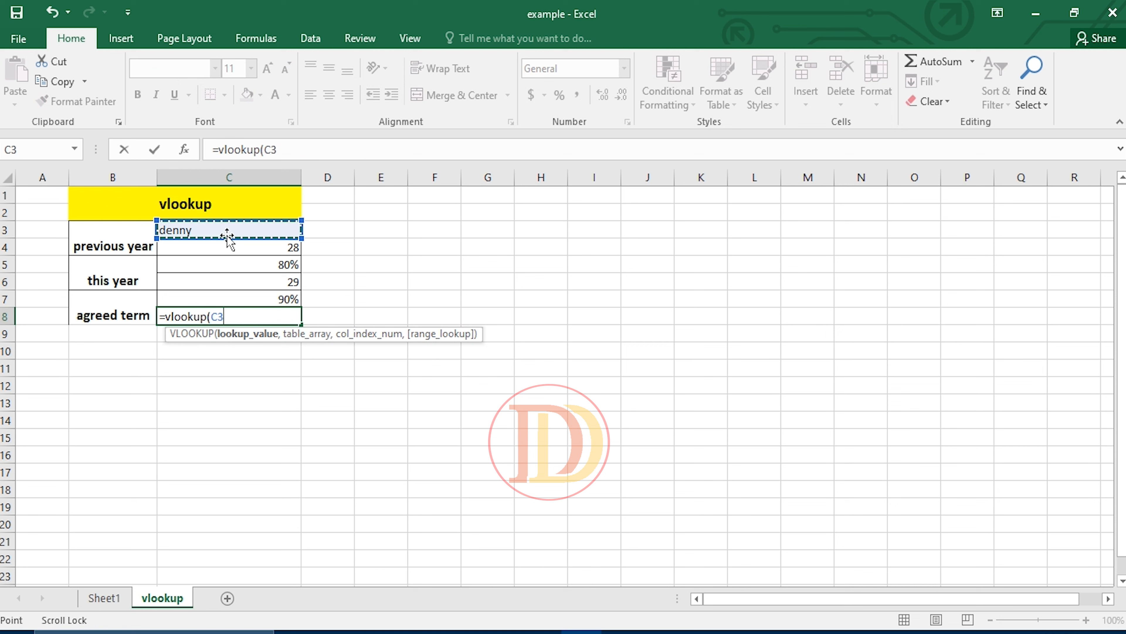
type(",")
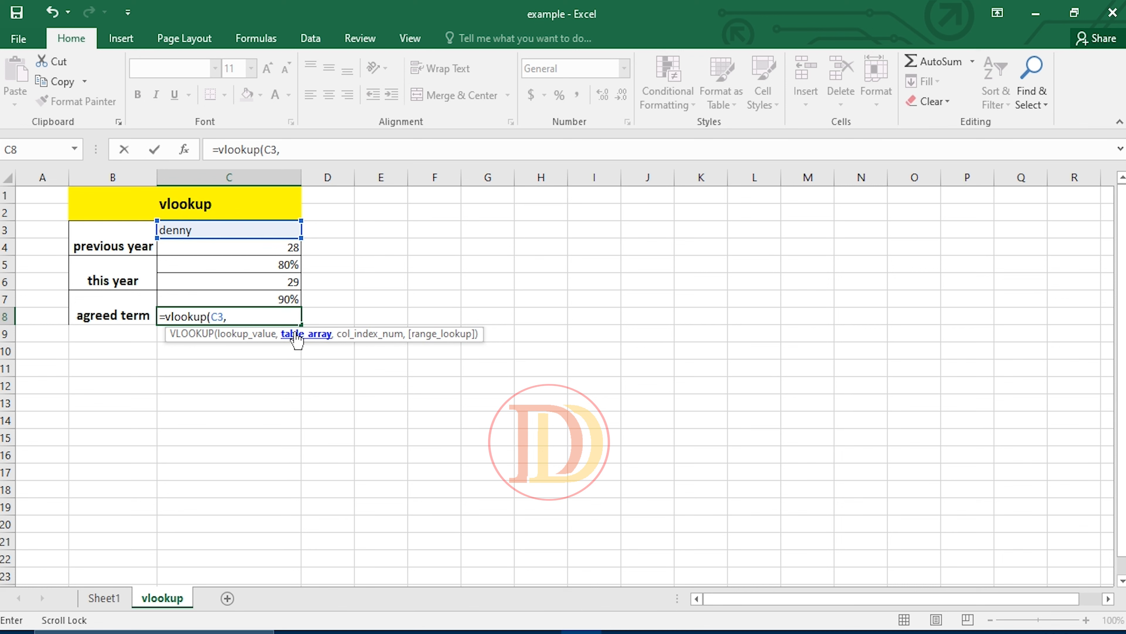
Complete the C8 formula with table array Sheet1!B4:H9, column index 2 and FALSE, commit it and right-align the cell.
left_click(101, 599)
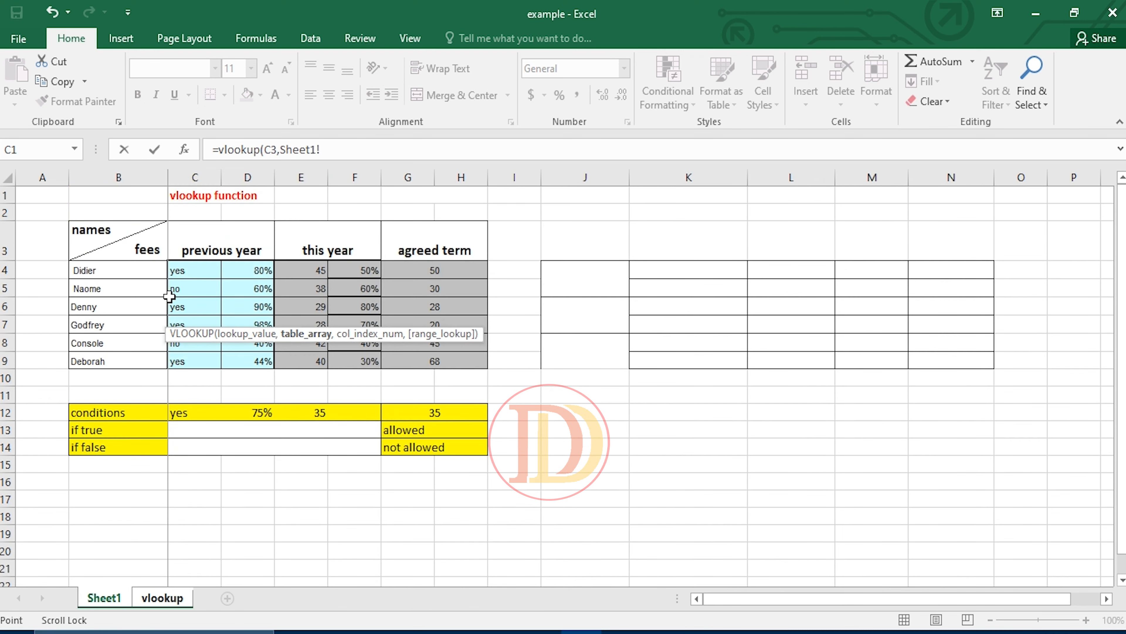
left_click_drag(116, 271, 454, 353)
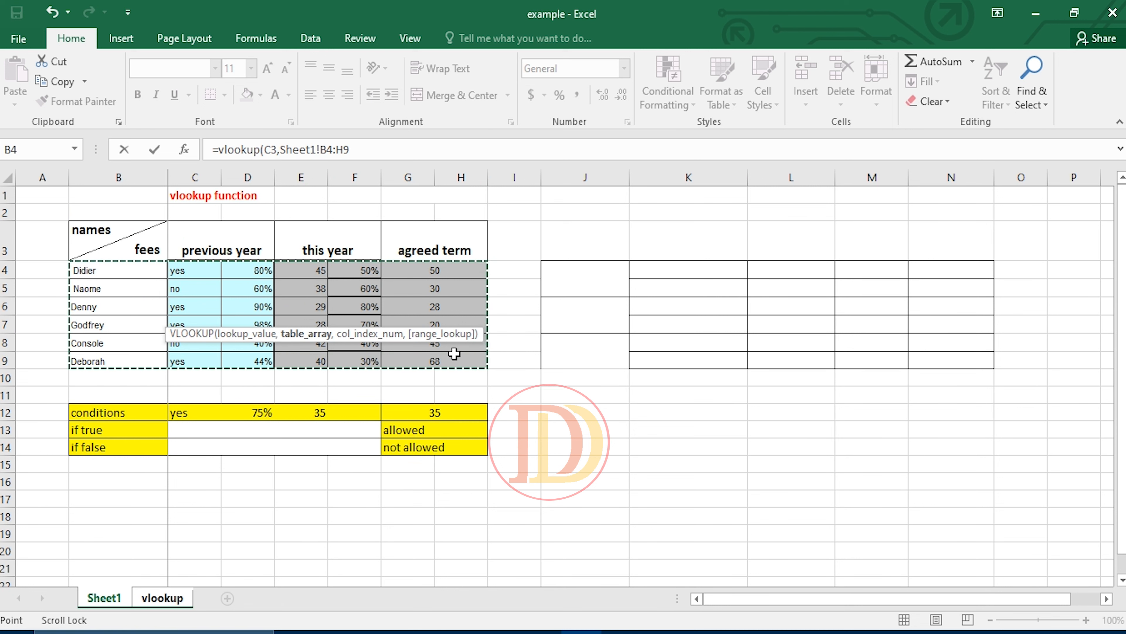
type(",2")
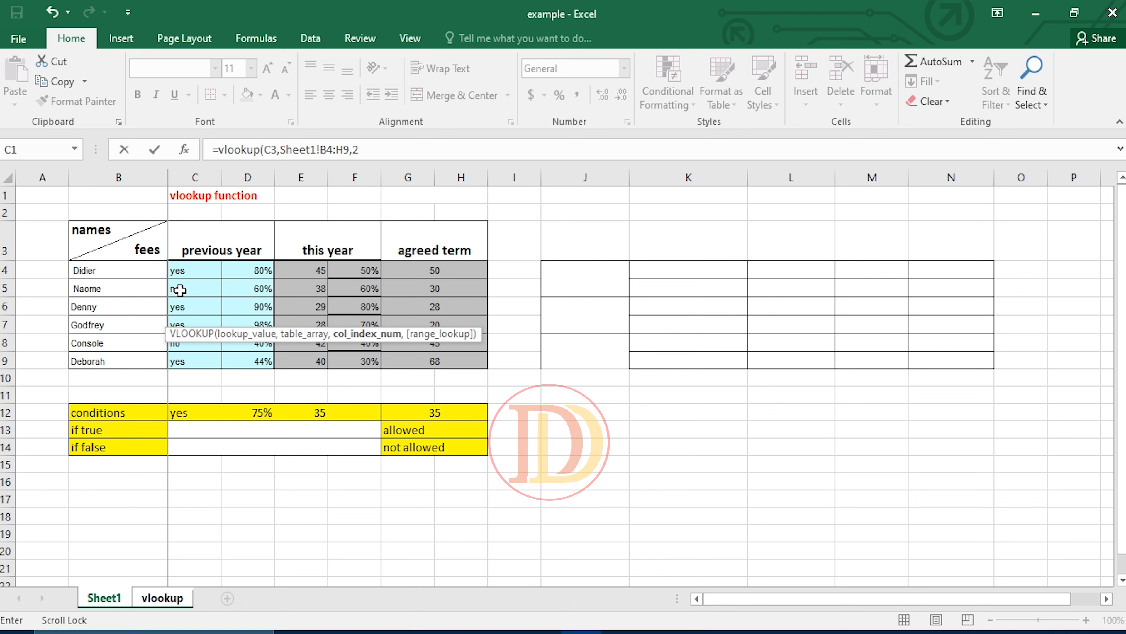
type(",")
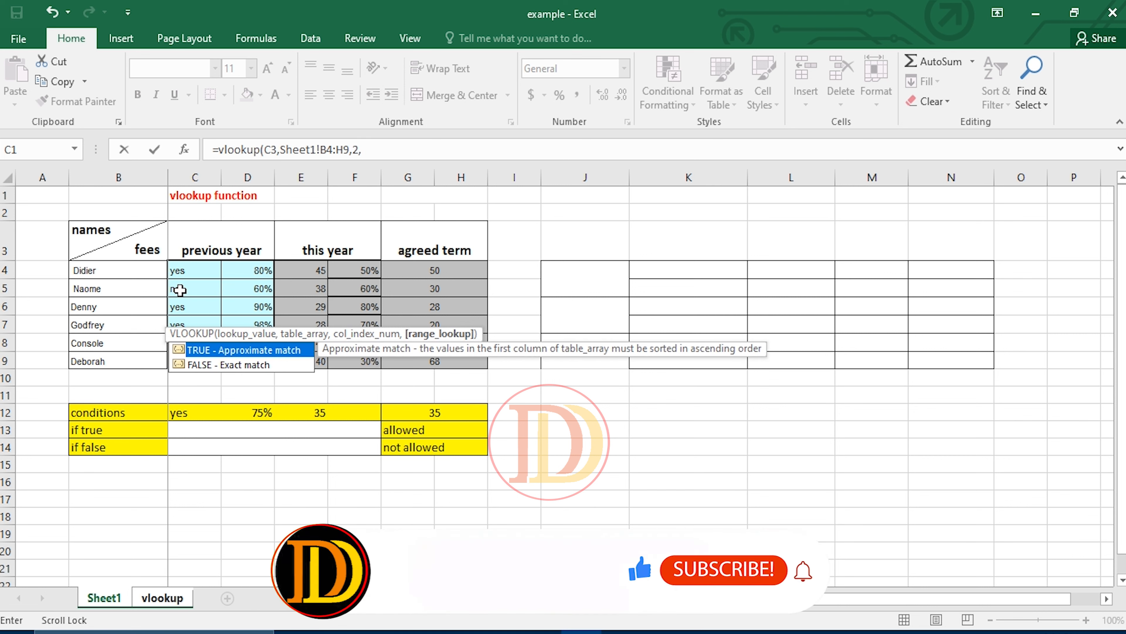
double_click(231, 365)
type(")")
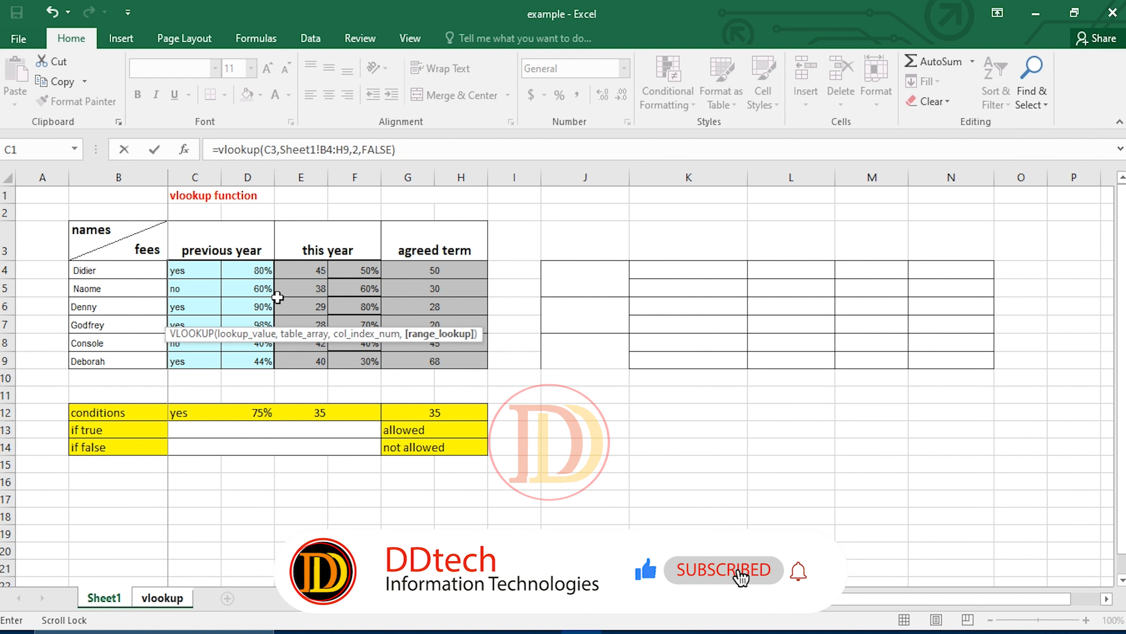
key("Return")
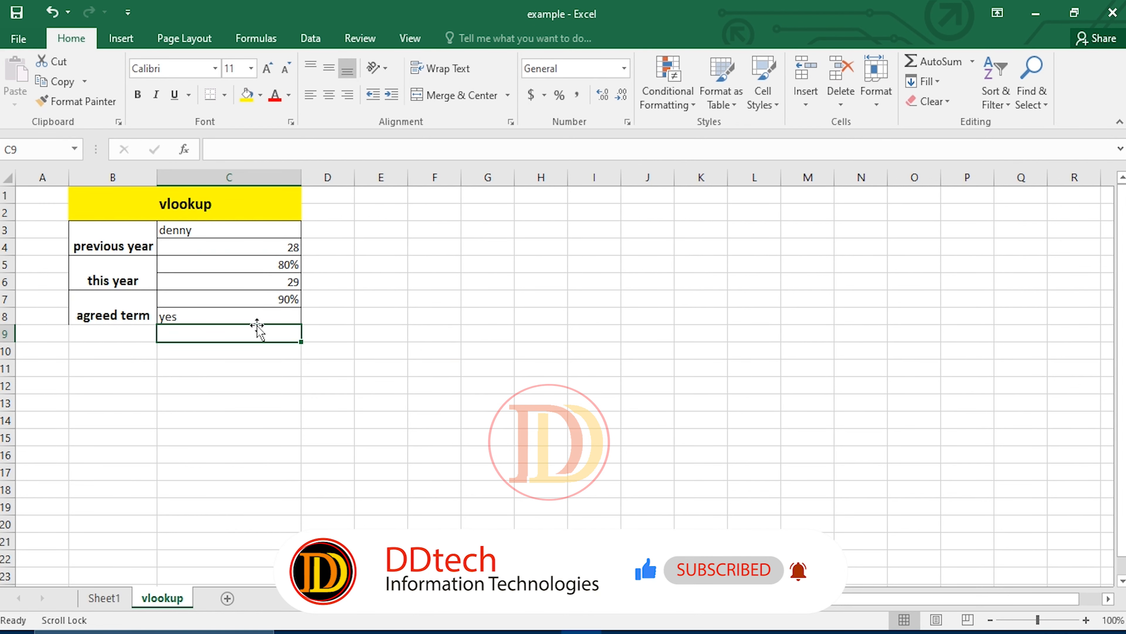
left_click(257, 317)
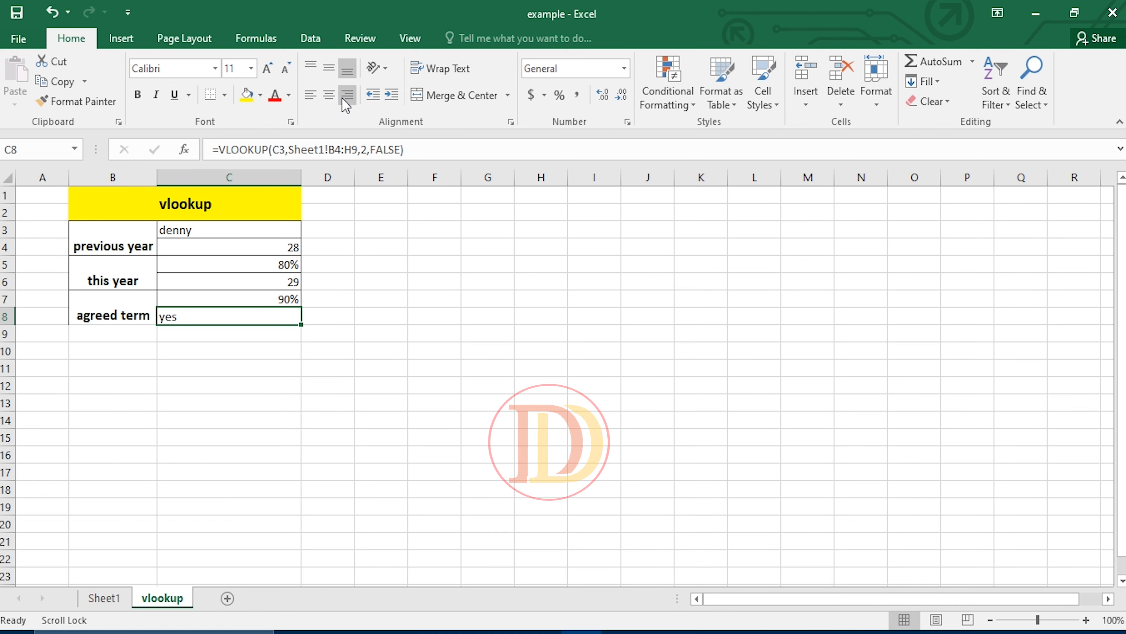
left_click(342, 98)
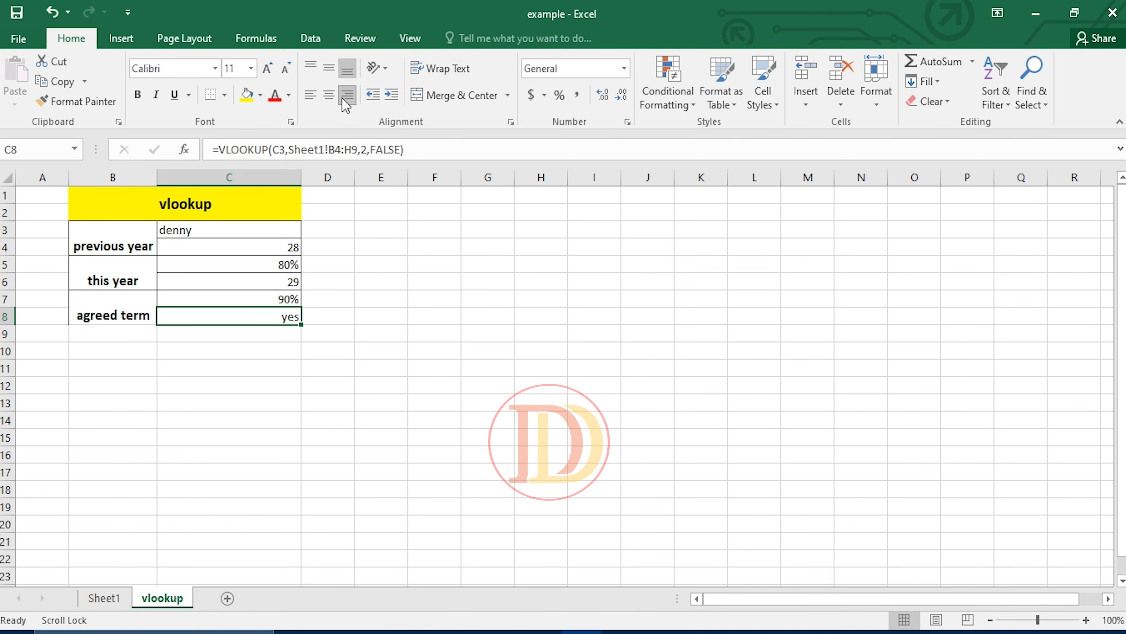
Test the formulas with the name from Sheet1 cell B7 in C3, in lowercase, and highlight the results below it.
left_click(246, 231)
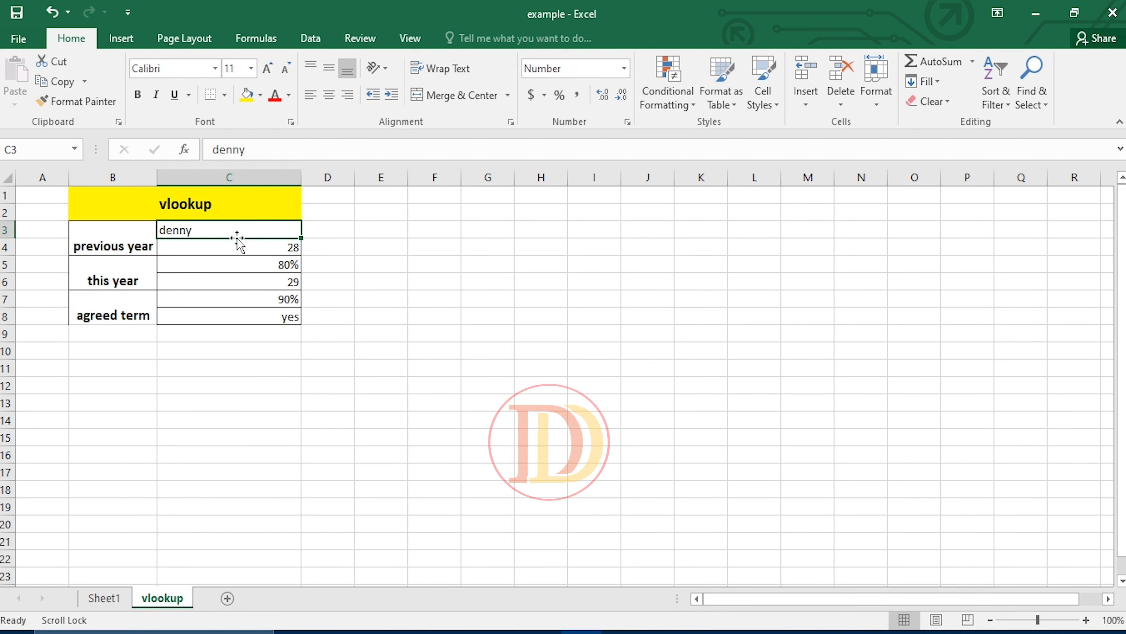
type("s")
key("BackSpace")
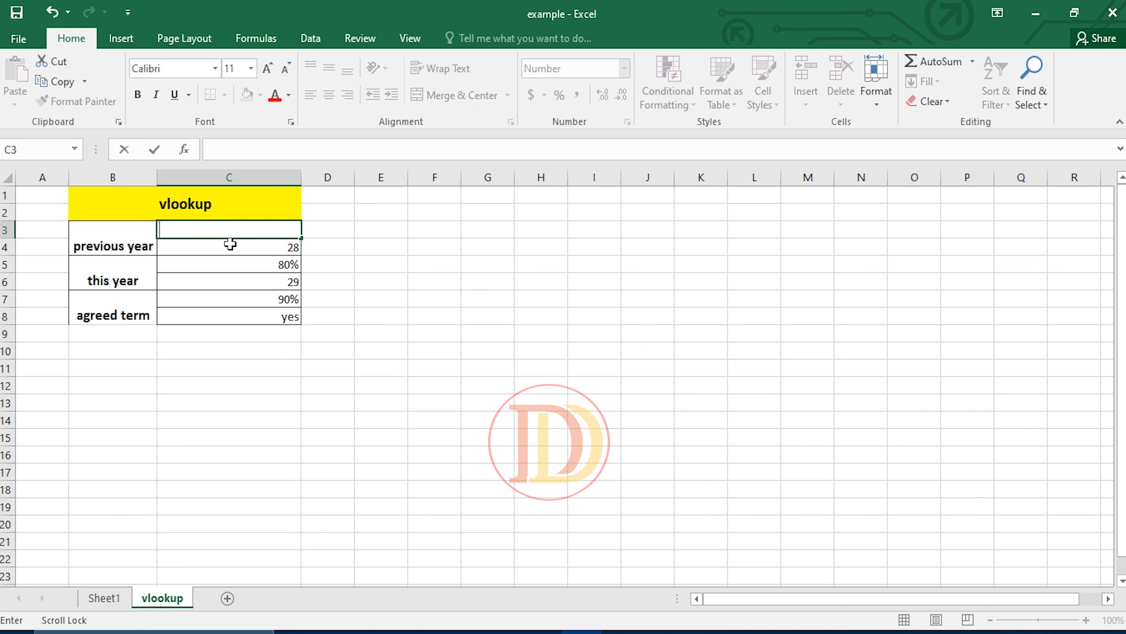
type("godfrey")
key("Return")
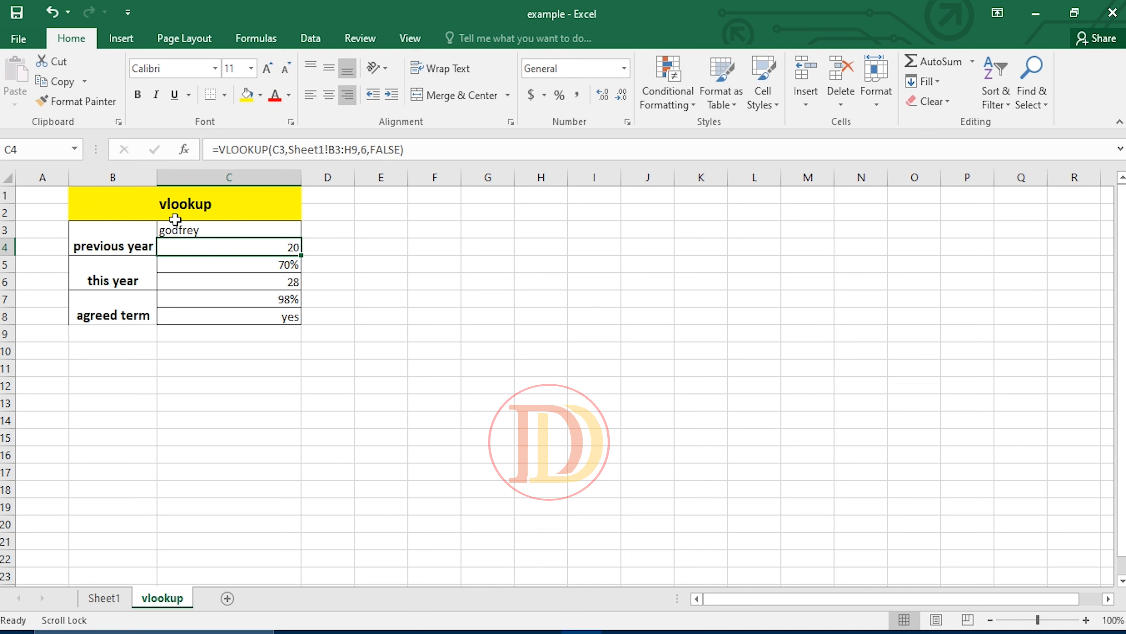
left_click_drag(262, 247, 269, 333)
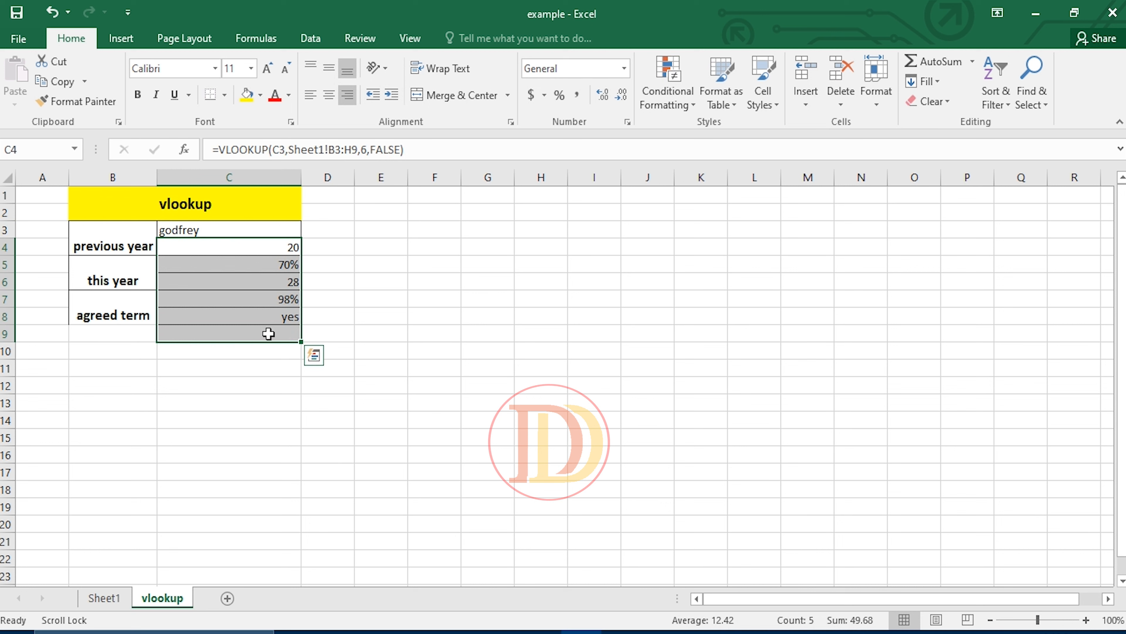
left_click(239, 353)
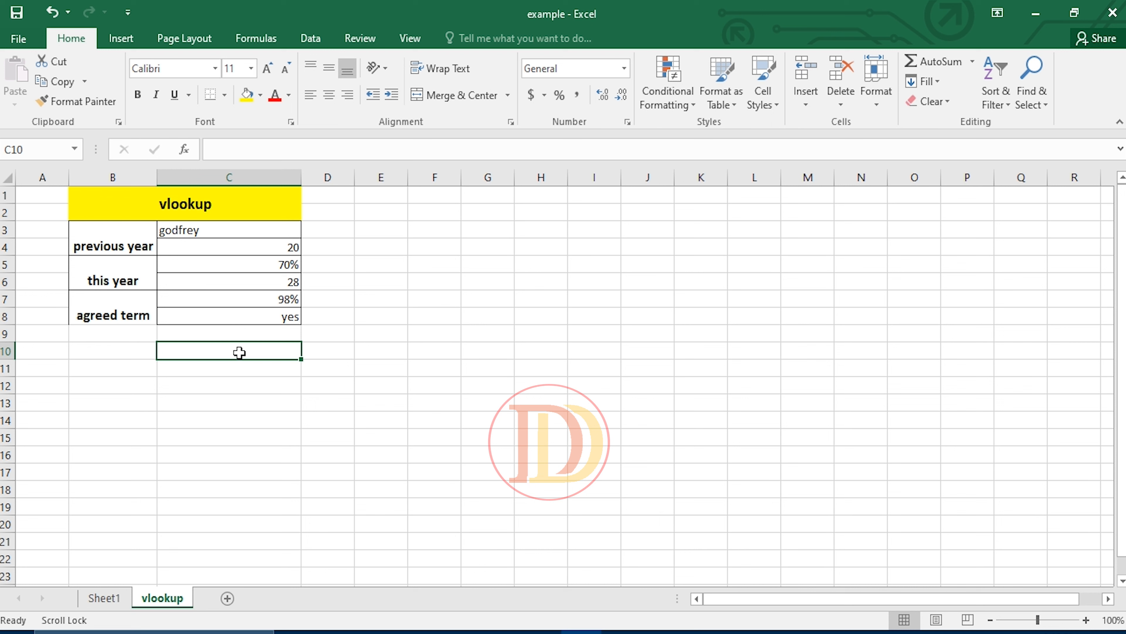
Test the formulas with the non-existent name "rer" in C3 and select the results in C4:C8.
left_click(273, 230)
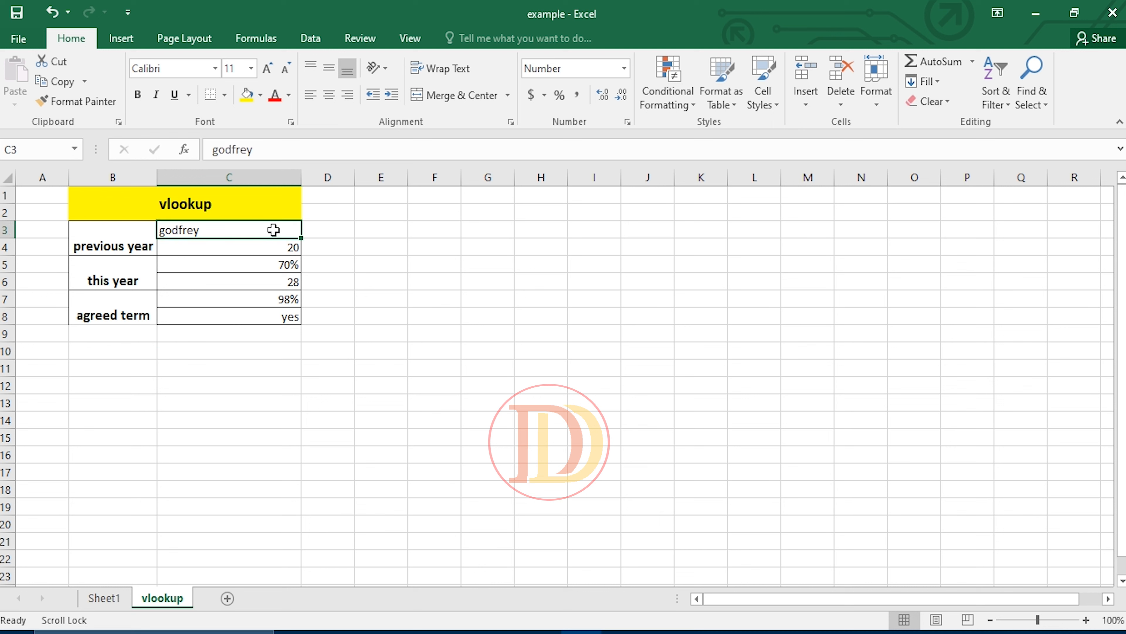
type("rer")
key("Return")
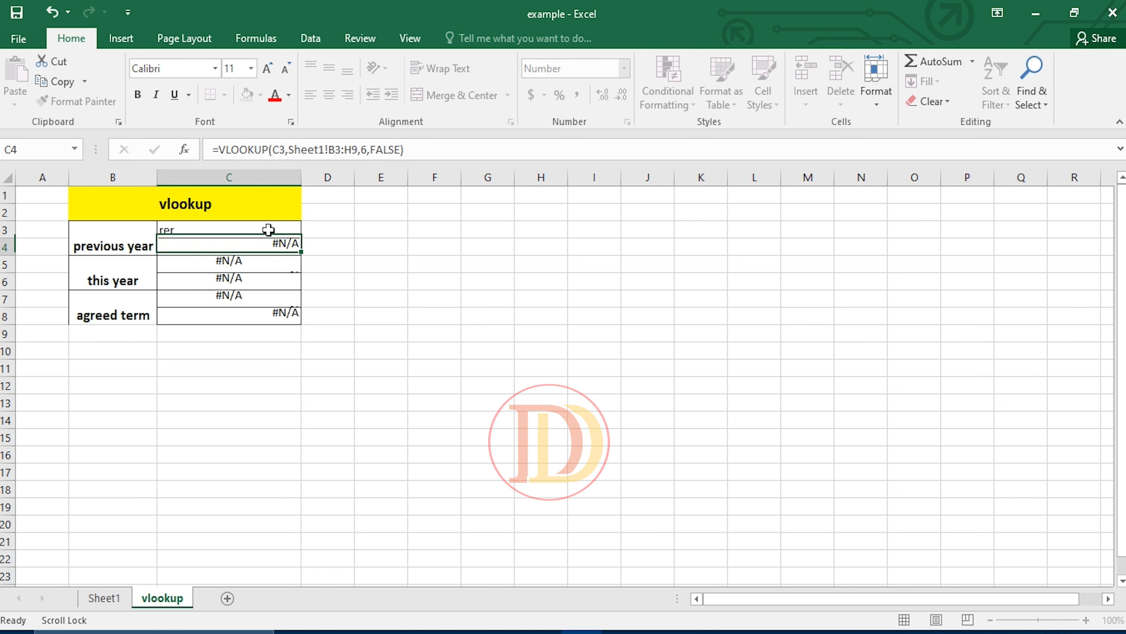
left_click_drag(233, 244, 260, 314)
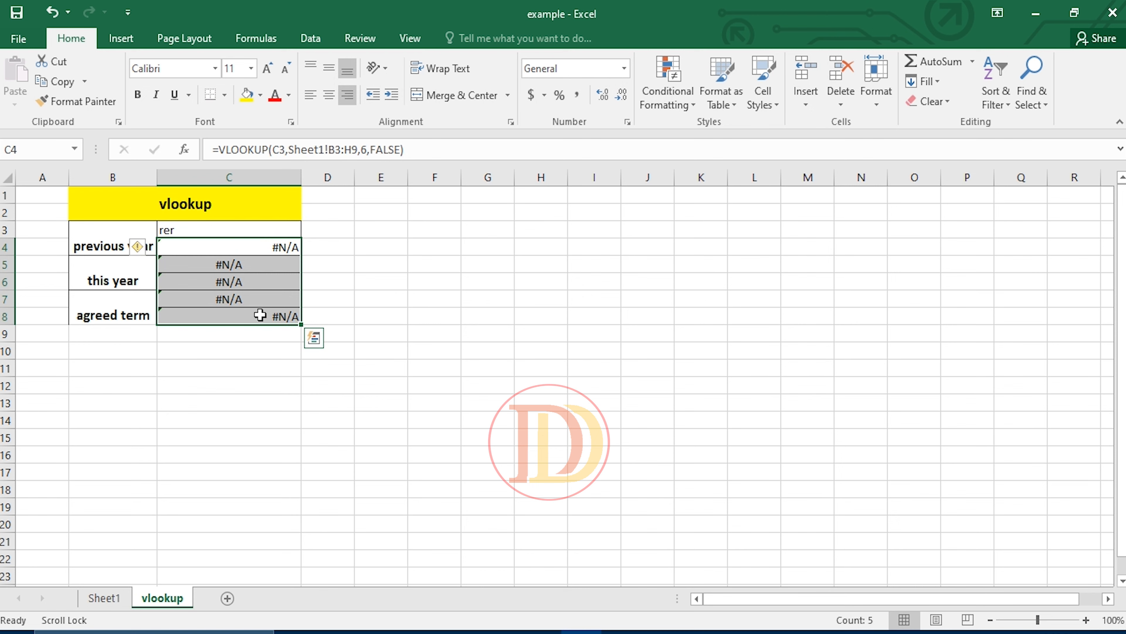